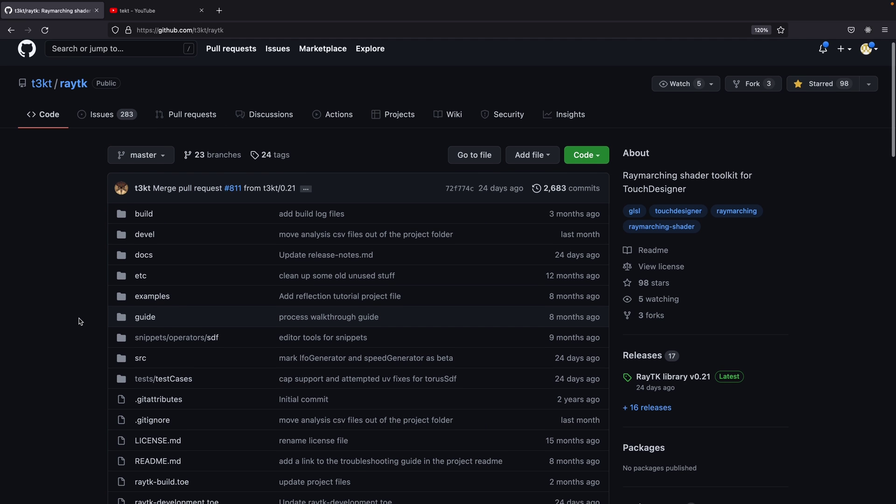
{"action": "scroll", "coordinate": [80, 319], "scroll_direction": "down", "scroll_amount": 5}
{"action": "scroll", "coordinate": [80, 321], "scroll_direction": "up", "scroll_amount": 2}
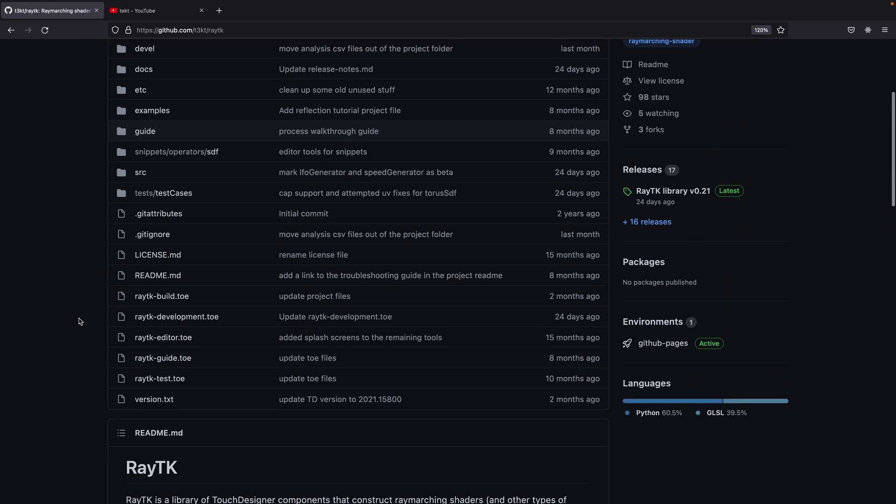
{"action": "left_click", "coordinate": [666, 195]}
{"action": "scroll", "coordinate": [294, 301], "scroll_direction": "down", "scroll_amount": 10}
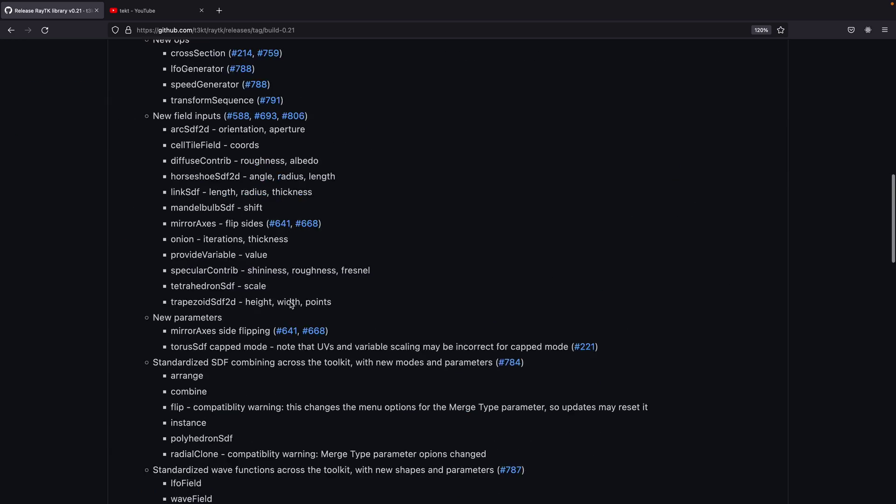
{"action": "scroll", "coordinate": [291, 300], "scroll_direction": "down", "scroll_amount": 10}
{"action": "scroll", "coordinate": [291, 300], "scroll_direction": "down", "scroll_amount": 5}
{"action": "scroll", "coordinate": [290, 301], "scroll_direction": "down", "scroll_amount": 5}
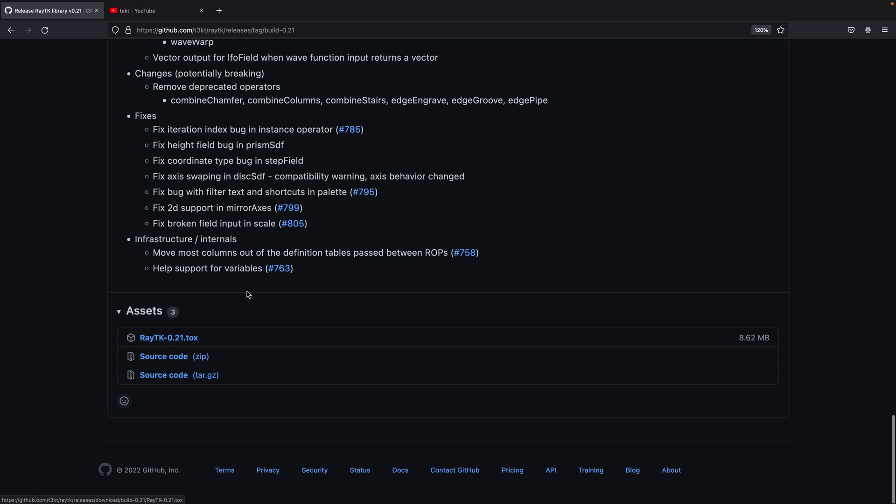
{"action": "scroll", "coordinate": [287, 276], "scroll_direction": "up", "scroll_amount": 10}
{"action": "scroll", "coordinate": [287, 278], "scroll_direction": "up", "scroll_amount": 10}
{"action": "scroll", "coordinate": [287, 278], "scroll_direction": "up", "scroll_amount": 5}
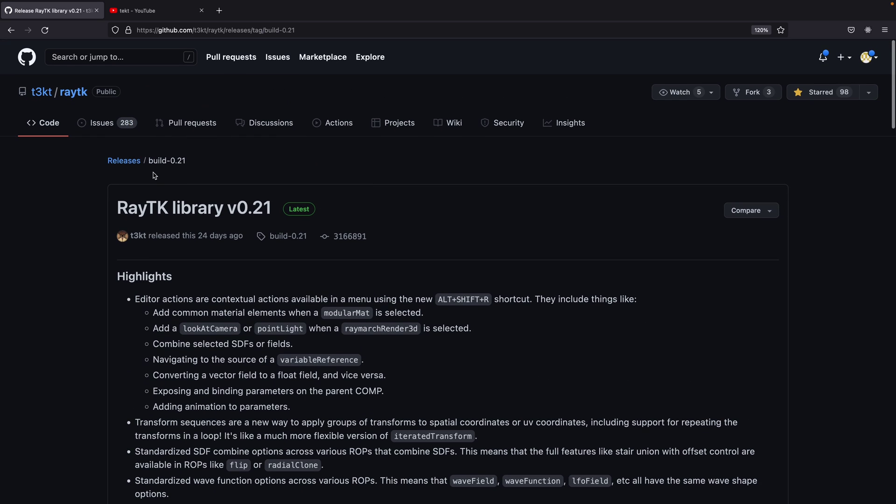
{"action": "left_click", "coordinate": [45, 89]}
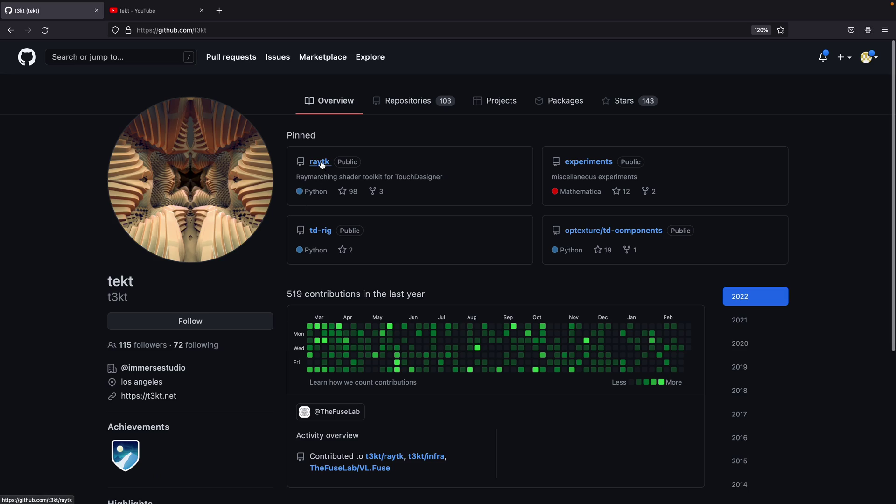
{"action": "left_click", "coordinate": [319, 161]}
{"action": "scroll", "coordinate": [267, 367], "scroll_direction": "down", "scroll_amount": 20}
{"action": "scroll", "coordinate": [267, 367], "scroll_direction": "up", "scroll_amount": 2}
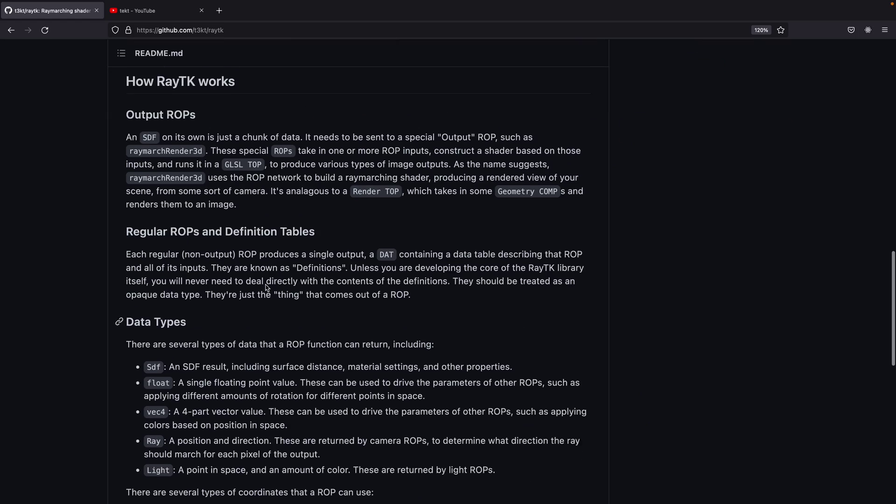
{"action": "scroll", "coordinate": [295, 256], "scroll_direction": "down", "scroll_amount": 5}
{"action": "scroll", "coordinate": [295, 310], "scroll_direction": "up", "scroll_amount": 6}
{"action": "scroll", "coordinate": [362, 227], "scroll_direction": "up", "scroll_amount": 5}
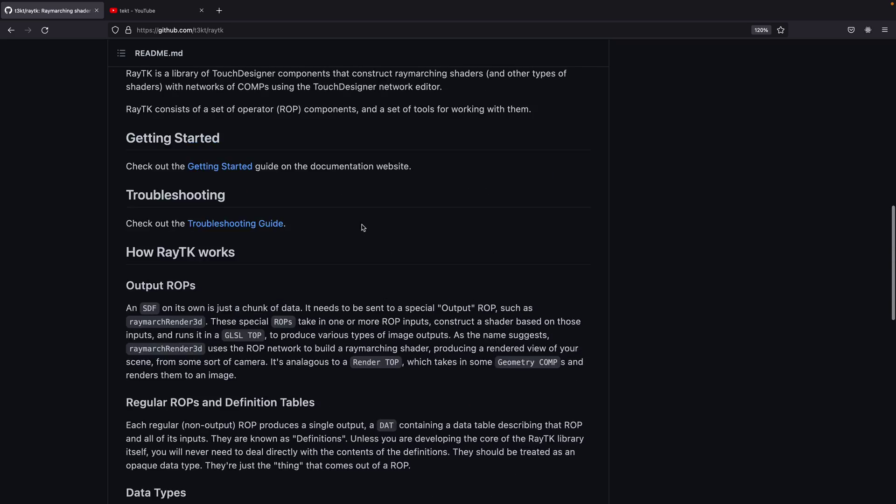
{"action": "scroll", "coordinate": [362, 227], "scroll_direction": "up", "scroll_amount": 10}
{"action": "scroll", "coordinate": [362, 226], "scroll_direction": "up", "scroll_amount": 10}
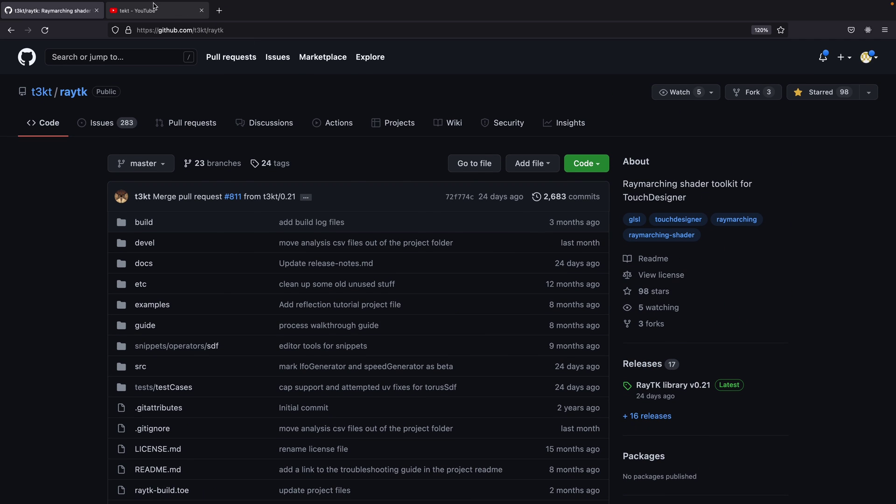
Step: Visit the tekt YouTube channel tab, then switch back to the TouchDesigner workspace
{"action": "left_click", "coordinate": [154, 10]}
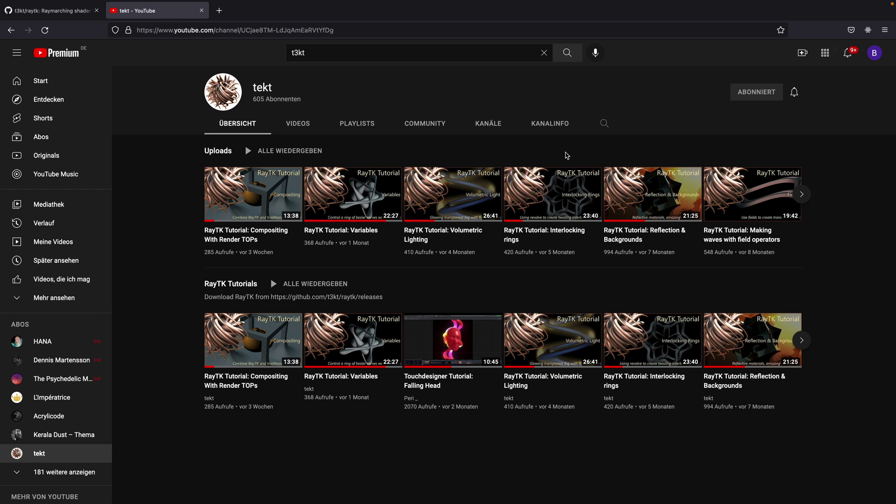
{"action": "key", "text": "ctrl+Left"}
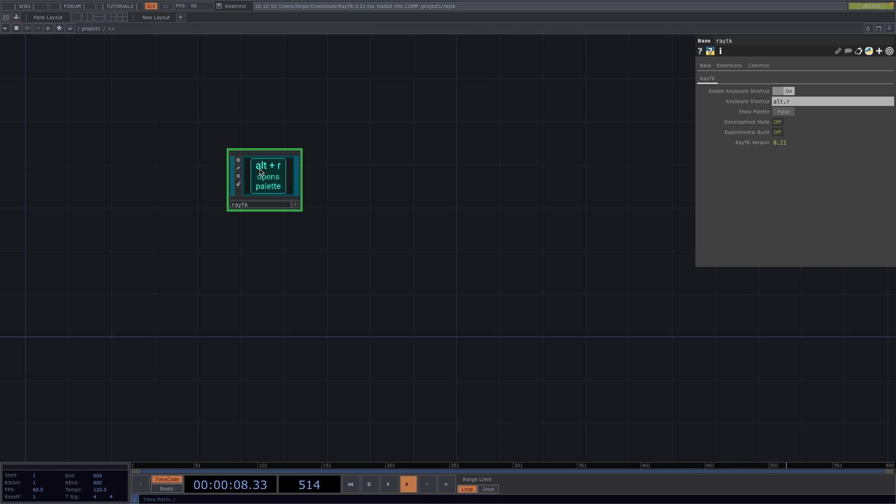
Step: Position the raytk component beside the RayTK Palette (Alt+R), docked on the left
{"action": "left_click_drag", "start_coordinate": [250, 166], "coordinate": [279, 157]}
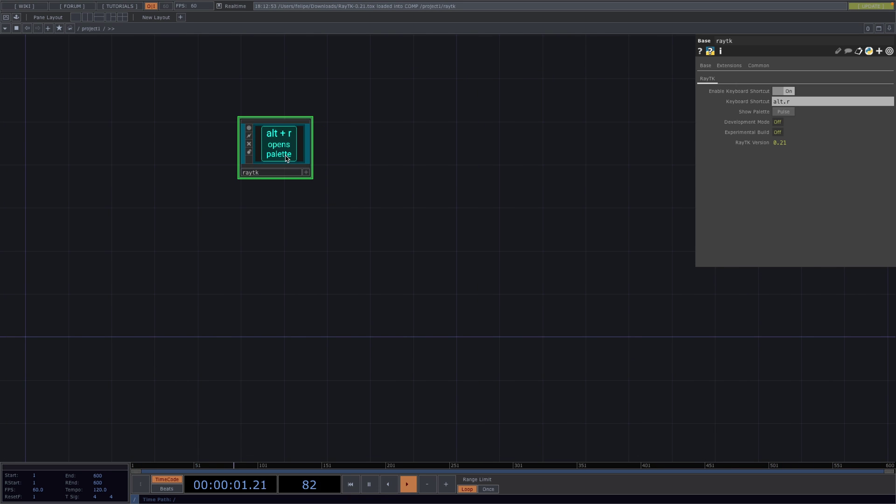
{"action": "key", "text": "alt+r"}
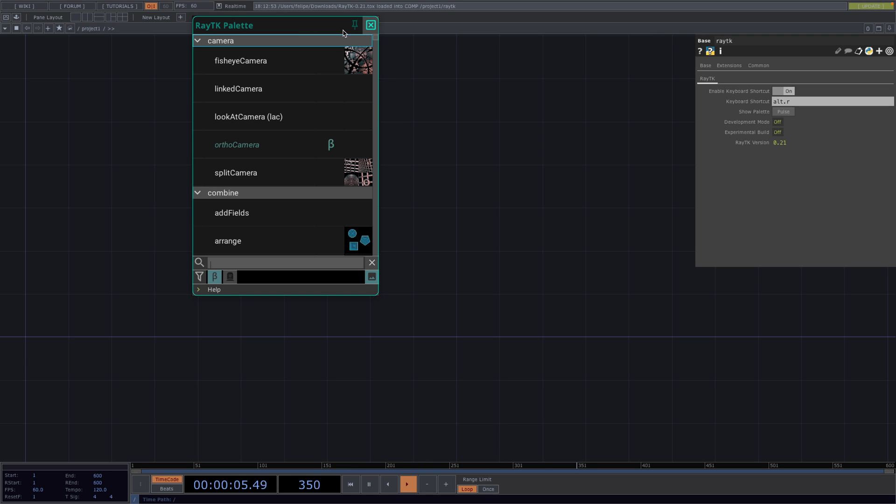
{"action": "left_click_drag", "start_coordinate": [314, 28], "coordinate": [149, 89]}
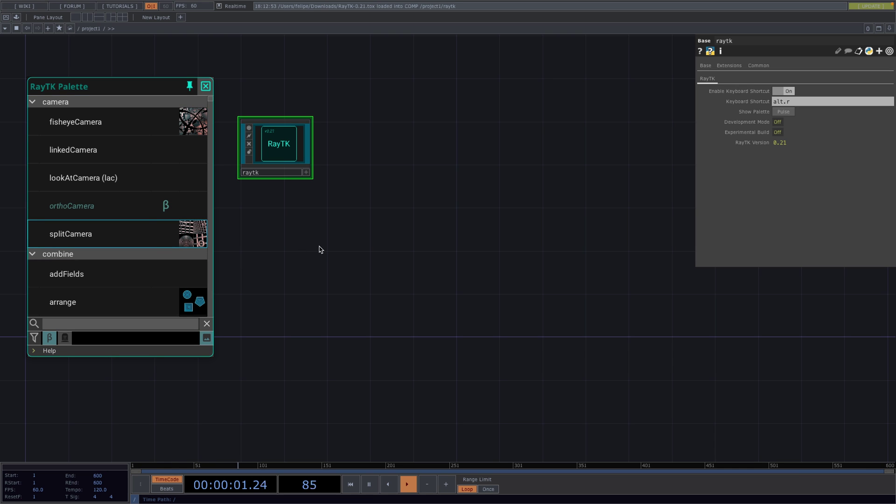
{"action": "mouse_move", "coordinate": [320, 248]}
{"action": "left_mouse_down"}
{"action": "mouse_move", "coordinate": [389, 229]}
{"action": "mouse_move", "coordinate": [335, 250]}
{"action": "left_mouse_up"}
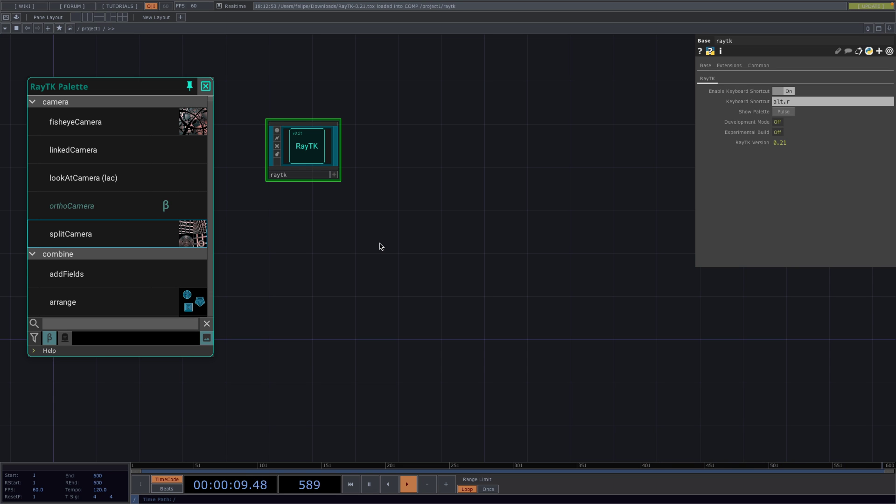
{"action": "scroll", "coordinate": [380, 247], "scroll_direction": "down", "scroll_amount": 2}
{"action": "scroll", "coordinate": [404, 260], "scroll_direction": "down", "scroll_amount": 1}
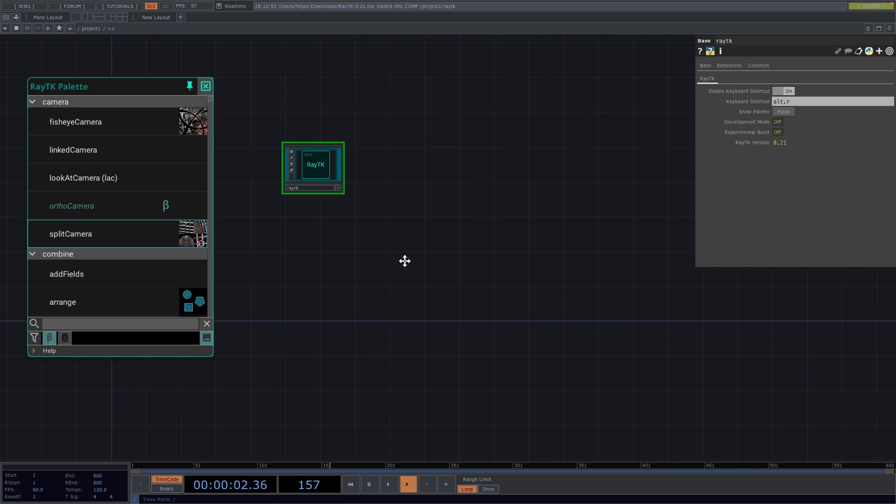
{"action": "left_click_drag", "start_coordinate": [404, 260], "coordinate": [346, 201]}
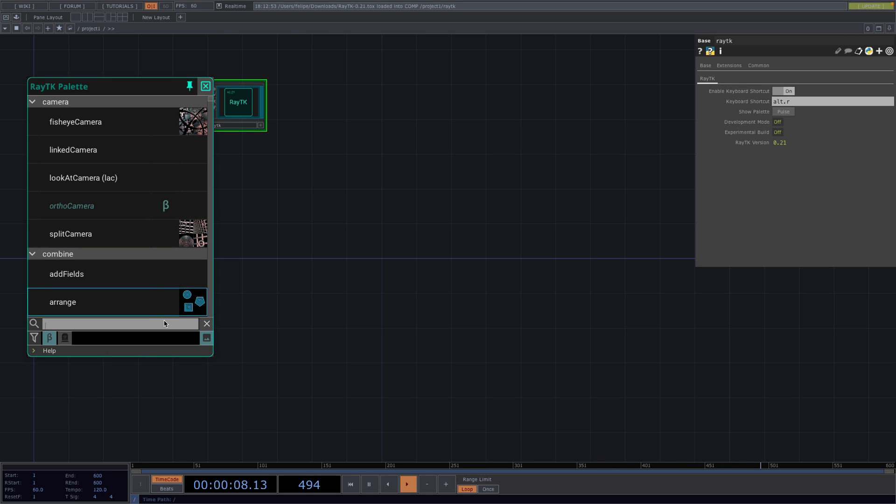
{"action": "type", "text": "ray"}
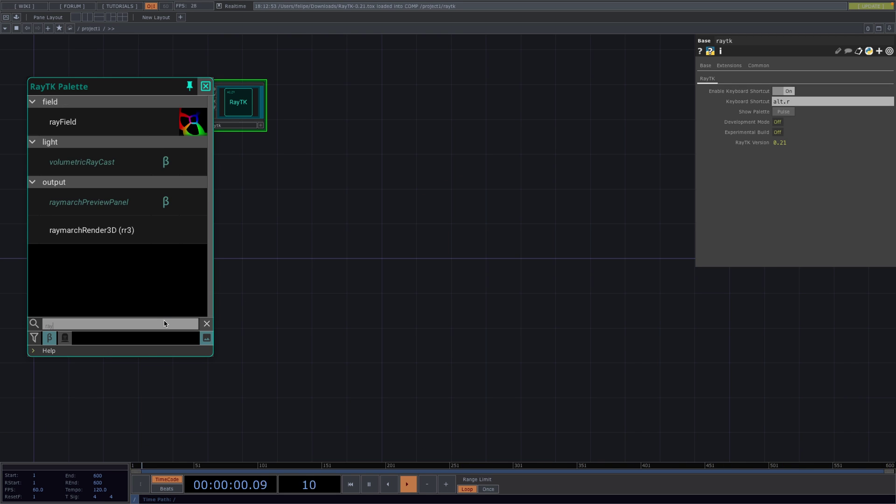
Step: Create raymarchRender3D from the palette and attach a Null TOP, null1, to its output
{"action": "left_click", "coordinate": [102, 235]}
{"action": "scroll", "coordinate": [466, 241], "scroll_direction": "up", "scroll_amount": 2}
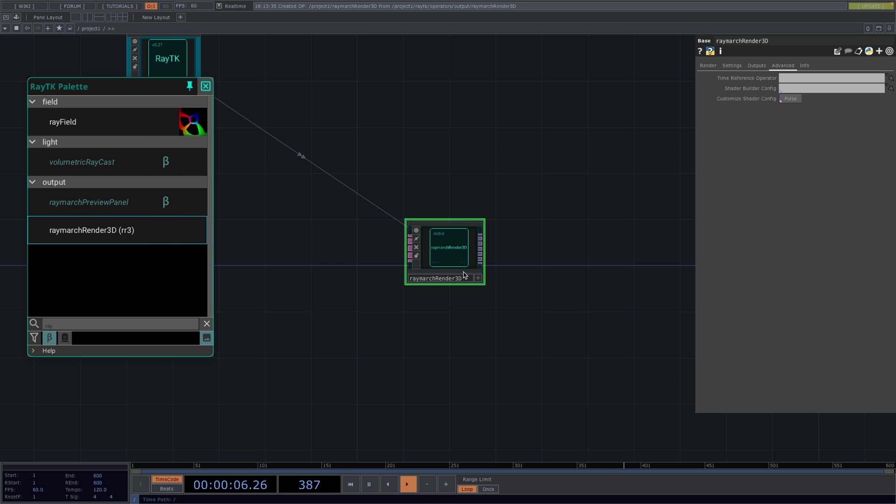
{"action": "scroll", "coordinate": [460, 330], "scroll_direction": "down", "scroll_amount": 2}
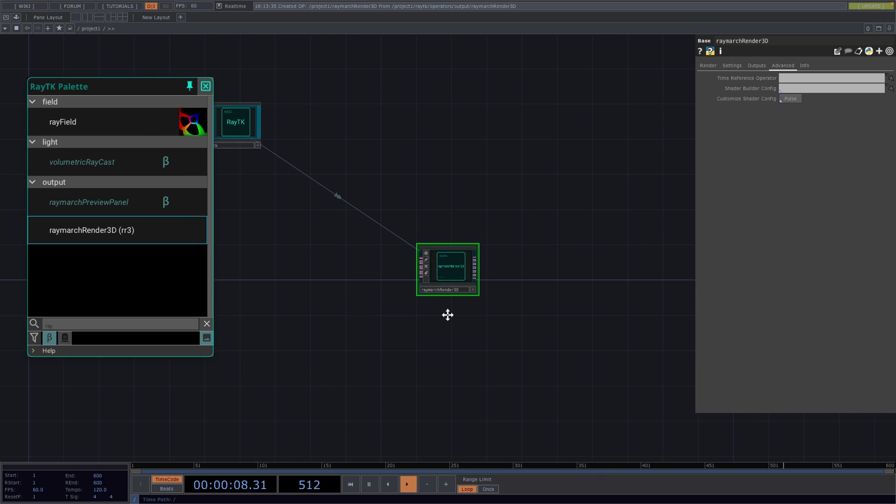
{"action": "left_click_drag", "start_coordinate": [421, 244], "coordinate": [481, 282]}
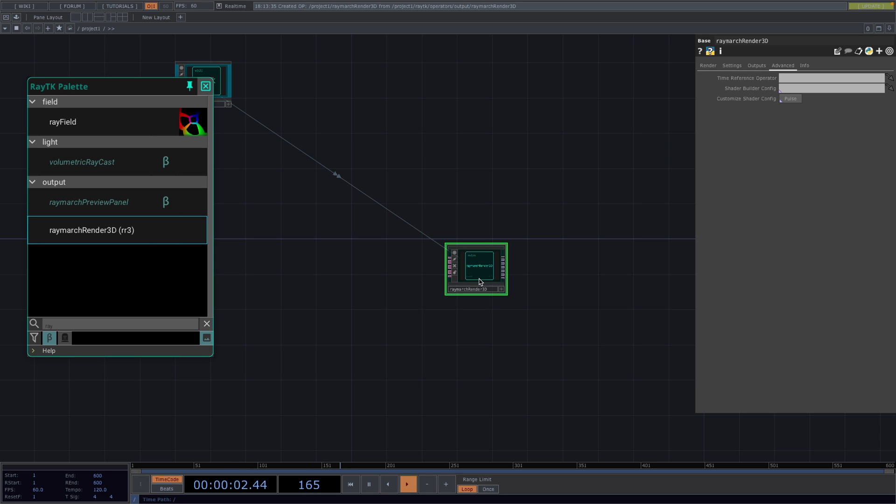
{"action": "scroll", "coordinate": [502, 256], "scroll_direction": "up", "scroll_amount": 2}
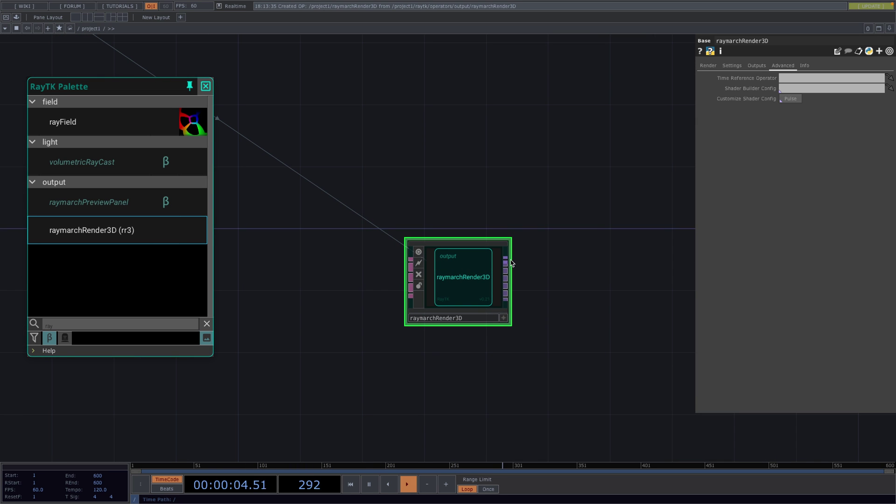
{"action": "right_click", "coordinate": [505, 260]}
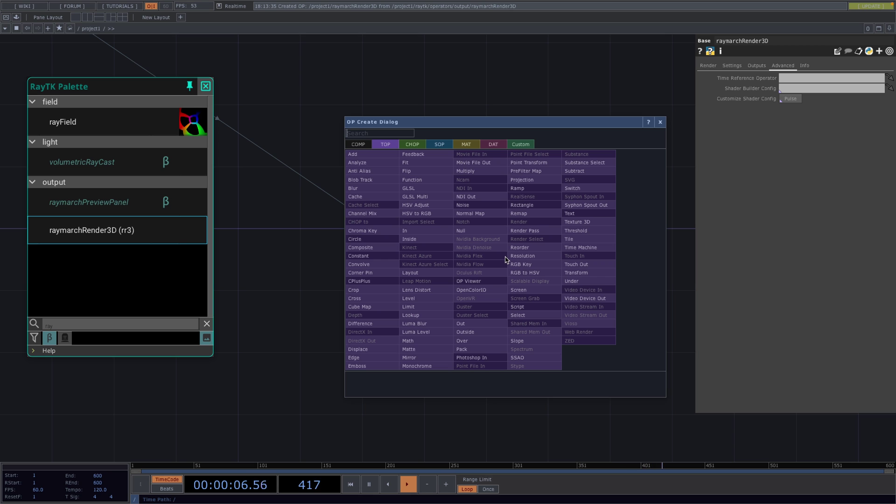
{"action": "left_click", "coordinate": [483, 230]}
{"action": "left_click", "coordinate": [640, 272]}
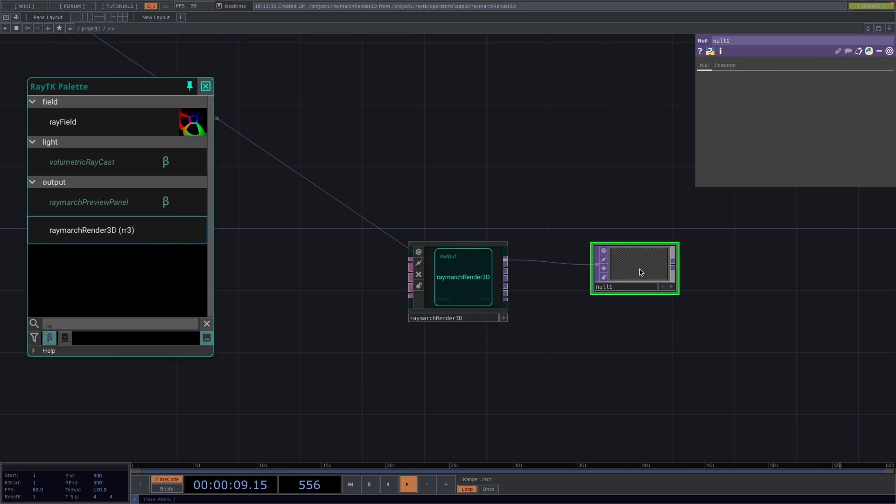
{"action": "left_click_drag", "start_coordinate": [618, 332], "coordinate": [756, 314]}
{"action": "scroll", "coordinate": [573, 229], "scroll_direction": "up", "scroll_amount": 2}
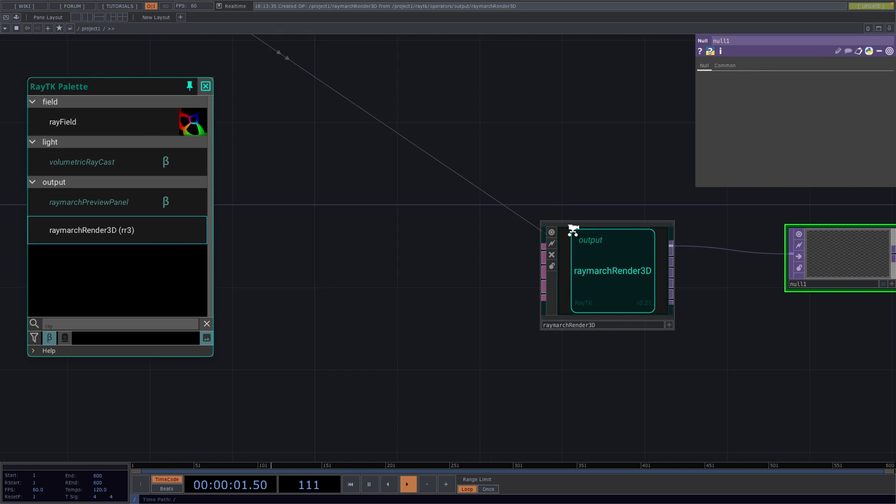
{"action": "scroll", "coordinate": [572, 230], "scroll_direction": "up", "scroll_amount": 2}
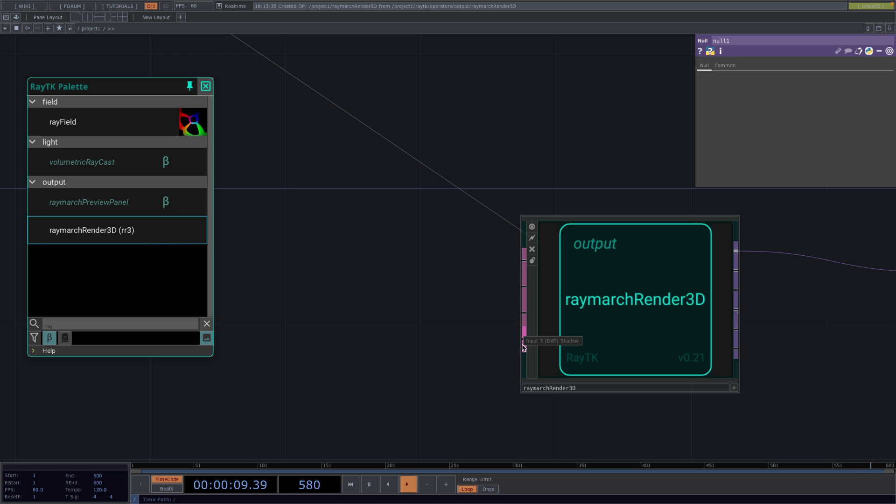
{"action": "scroll", "coordinate": [471, 371], "scroll_direction": "down", "scroll_amount": 3}
{"action": "scroll", "coordinate": [471, 369], "scroll_direction": "down", "scroll_amount": 2}
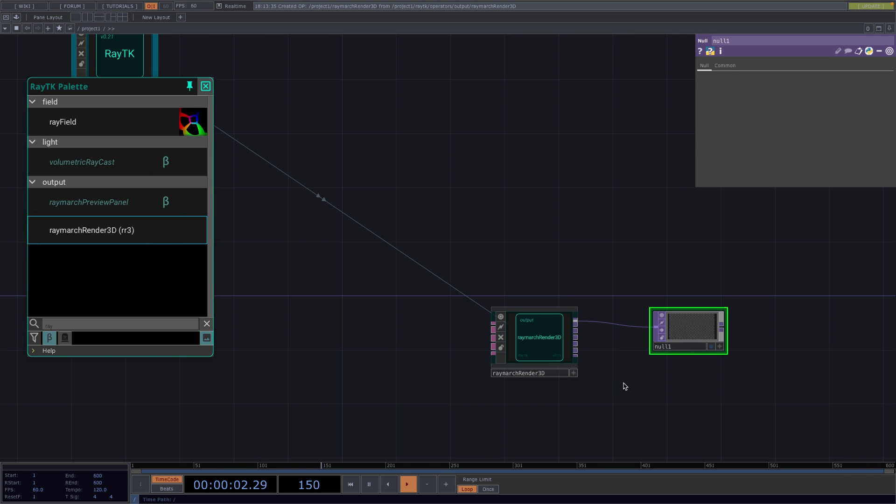
Step: Split the workspace into two panes and widen the network pane to show the operators
{"action": "left_click_drag", "start_coordinate": [625, 386], "coordinate": [516, 388]}
{"action": "scroll", "coordinate": [516, 385], "scroll_direction": "down", "scroll_amount": 2}
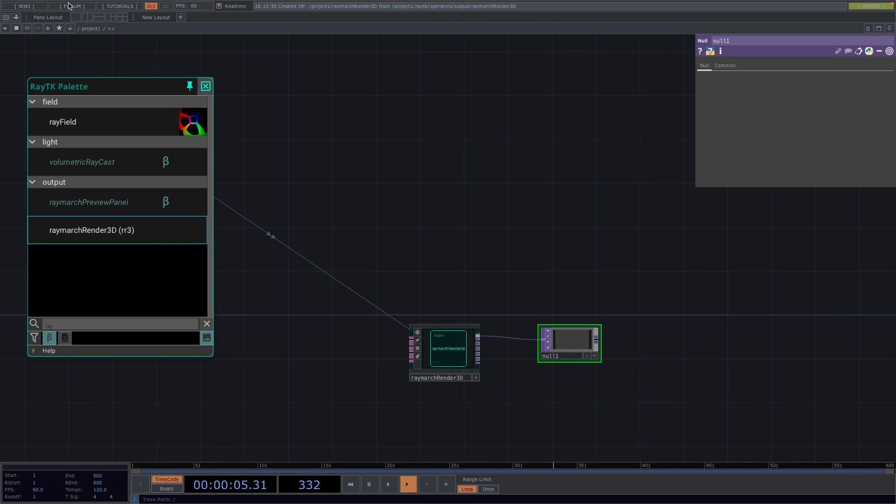
{"action": "left_click", "coordinate": [89, 17]}
{"action": "left_click", "coordinate": [454, 28]}
{"action": "left_click", "coordinate": [483, 66]}
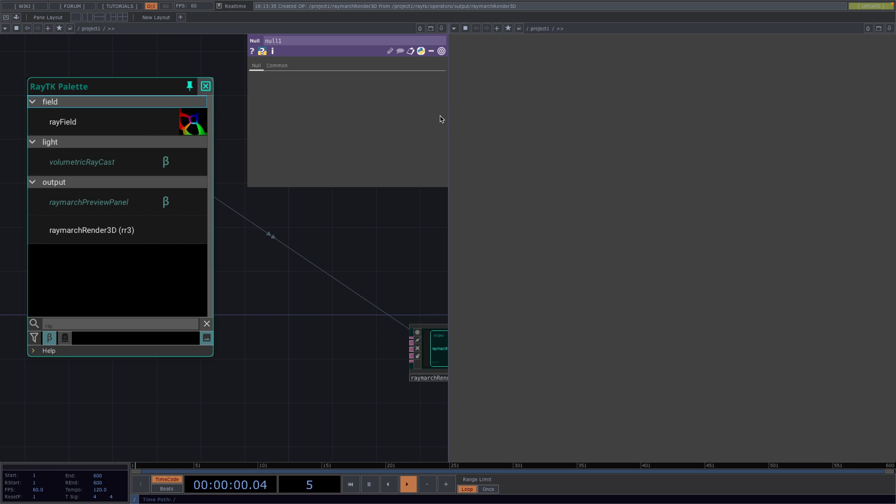
{"action": "left_click_drag", "start_coordinate": [449, 118], "coordinate": [644, 117]}
Step: Select null1 and show its empty checkerboard output in the viewer
{"action": "right_click", "coordinate": [477, 254]}
{"action": "mouse_move", "coordinate": [491, 279]}
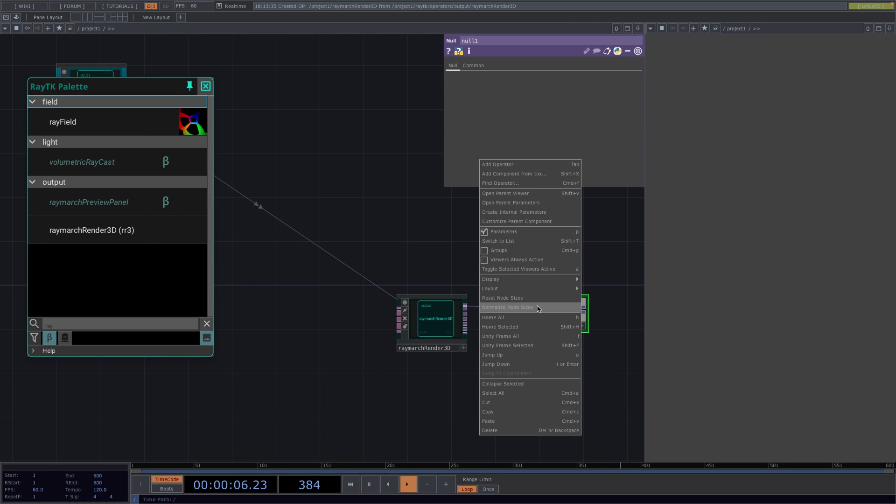
{"action": "left_click", "coordinate": [611, 347]}
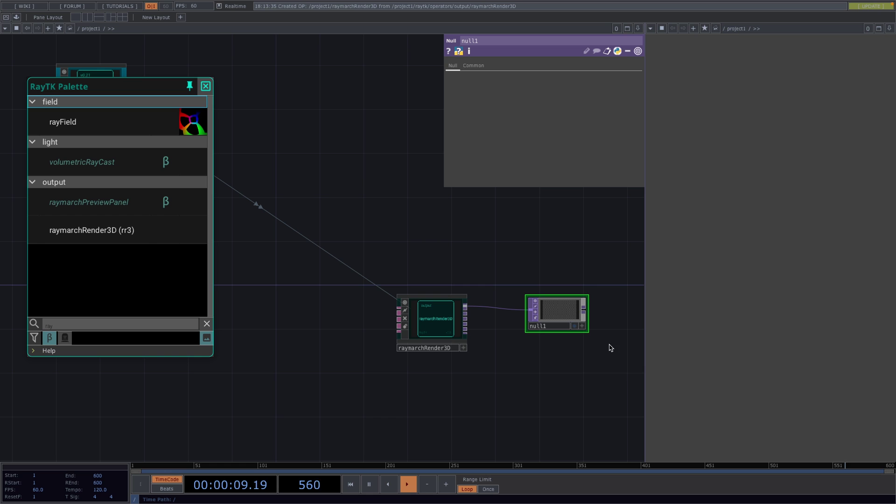
{"action": "left_click", "coordinate": [575, 326]}
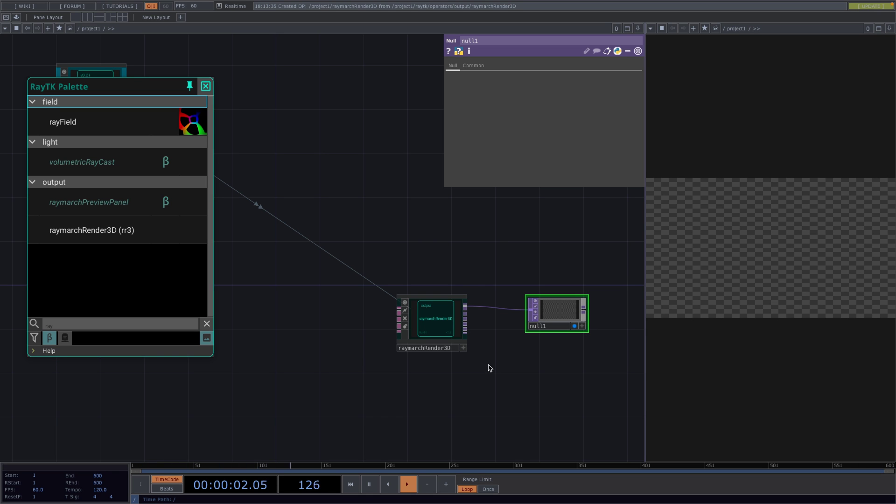
{"action": "left_click_drag", "start_coordinate": [455, 378], "coordinate": [516, 364]}
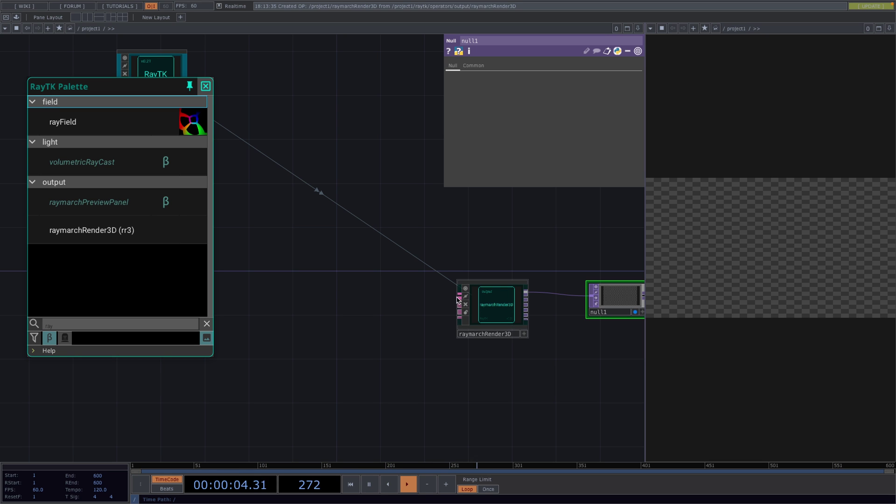
Step: Add sphereSdf1 and wire it into raymarchRender3D's scene input
{"action": "left_click_drag", "start_coordinate": [374, 343], "coordinate": [456, 335]}
{"action": "scroll", "coordinate": [420, 338], "scroll_direction": "down", "scroll_amount": 2}
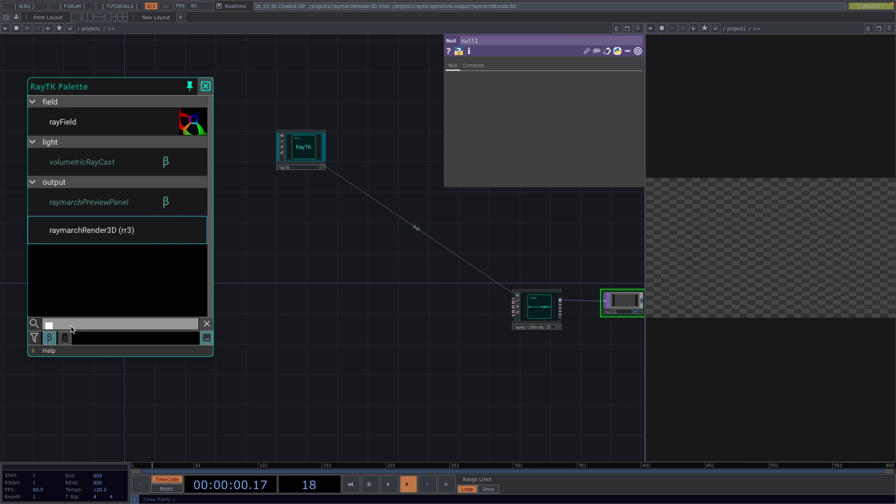
{"action": "type", "text": "spher"}
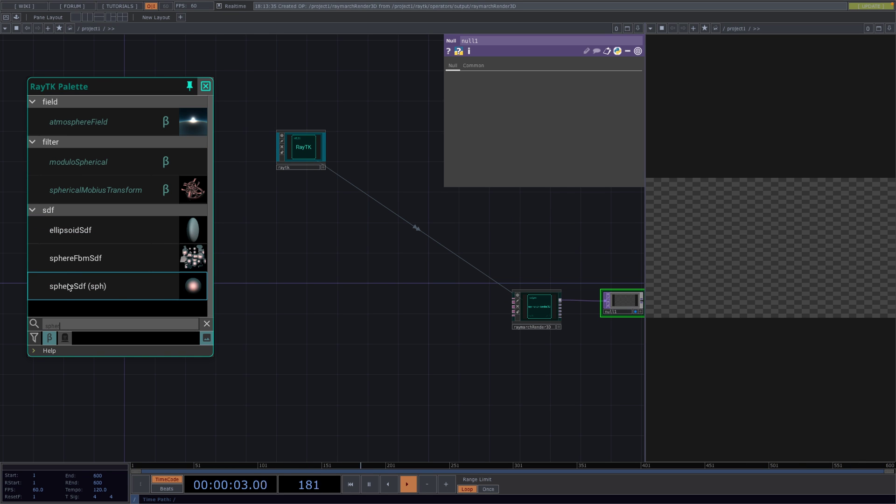
{"action": "left_click", "coordinate": [69, 288]}
{"action": "left_click", "coordinate": [367, 280]}
{"action": "scroll", "coordinate": [367, 281], "scroll_direction": "up", "scroll_amount": 2}
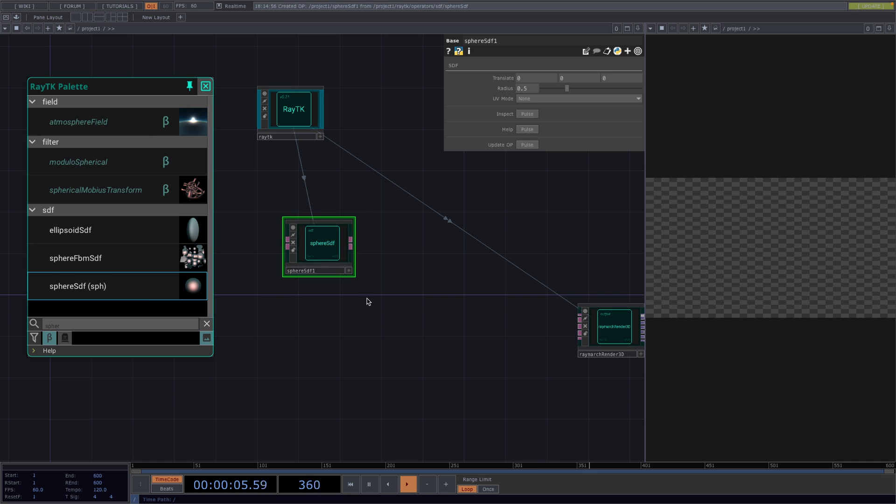
{"action": "left_click_drag", "start_coordinate": [312, 240], "coordinate": [530, 317]}
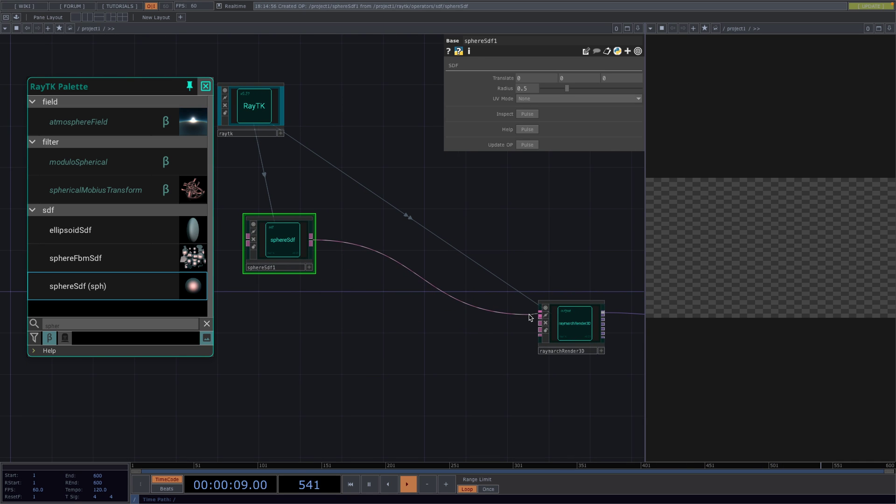
{"action": "left_click", "coordinate": [531, 316]}
Step: Reposition sphereSdf1 lower in the network
{"action": "mouse_move", "coordinate": [280, 242]}
{"action": "left_mouse_down"}
{"action": "mouse_move", "coordinate": [281, 293]}
{"action": "mouse_move", "coordinate": [323, 236]}
{"action": "mouse_move", "coordinate": [288, 248]}
{"action": "left_mouse_up"}
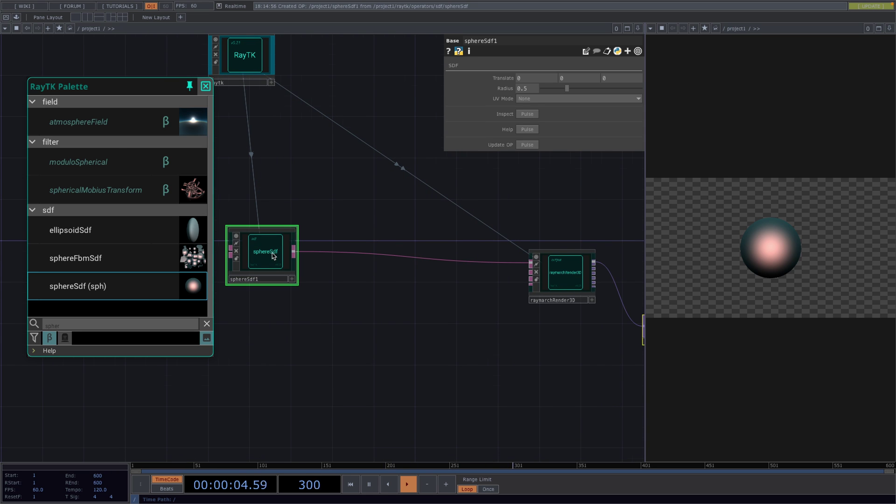
{"action": "left_click_drag", "start_coordinate": [332, 206], "coordinate": [339, 177]}
{"action": "left_click_drag", "start_coordinate": [294, 222], "coordinate": [294, 240]}
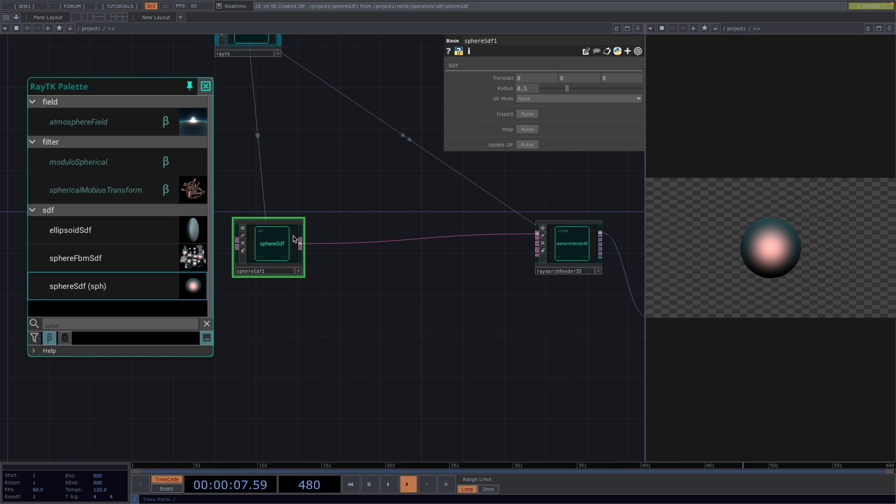
{"action": "left_click", "coordinate": [60, 326]}
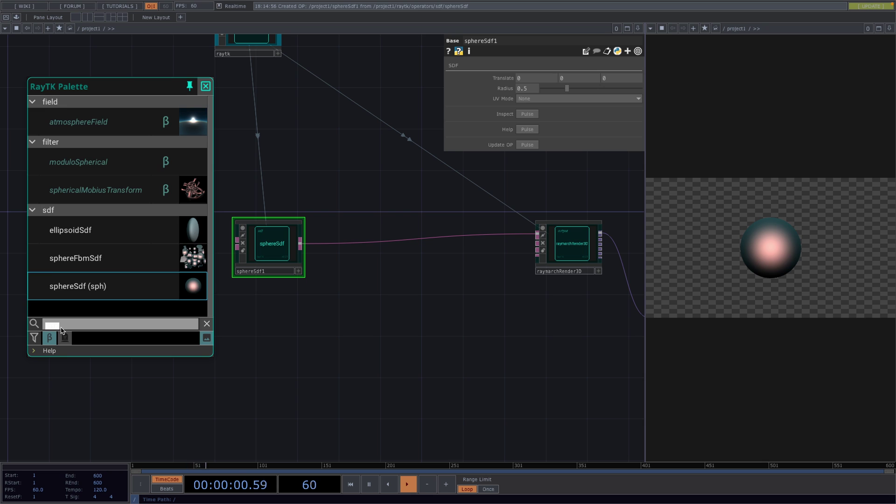
{"action": "type", "text": "combi"}
Step: Add combine1 and transform1 operators from the palette and arrange them
{"action": "left_click_drag", "start_coordinate": [77, 122], "coordinate": [412, 288]}
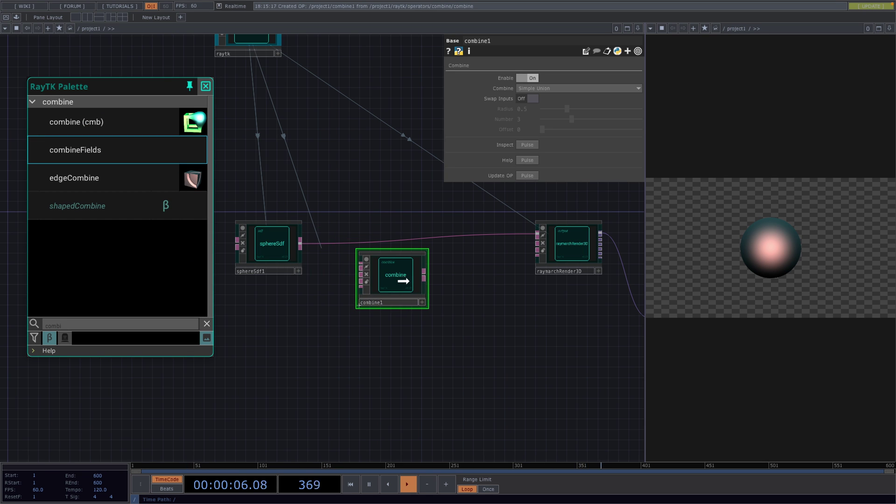
{"action": "left_click", "coordinate": [66, 327]}
{"action": "type", "text": "tran"}
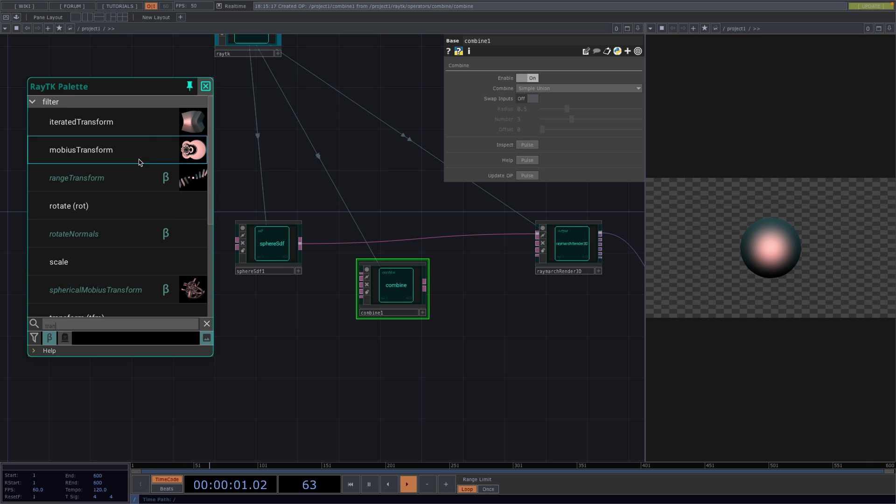
{"action": "scroll", "coordinate": [119, 256], "scroll_direction": "down", "scroll_amount": 2}
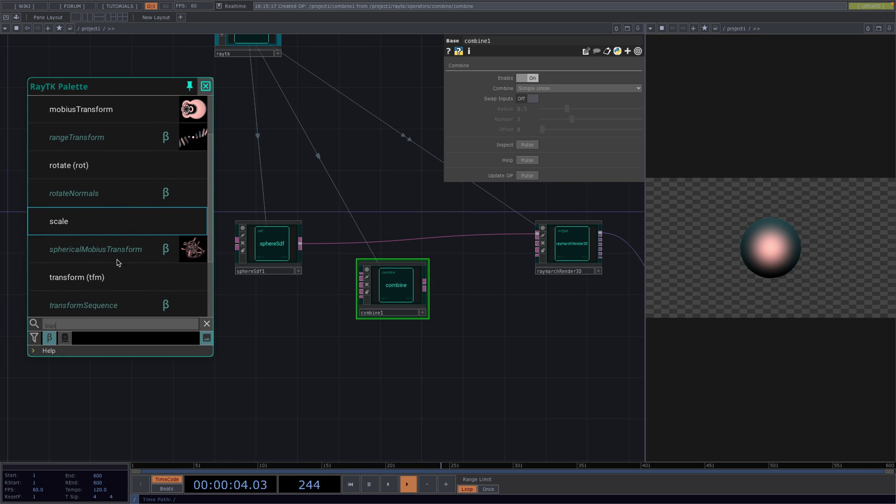
{"action": "left_click", "coordinate": [96, 278]}
{"action": "left_click_drag", "start_coordinate": [303, 327], "coordinate": [254, 327]}
{"action": "left_click_drag", "start_coordinate": [343, 290], "coordinate": [324, 351]}
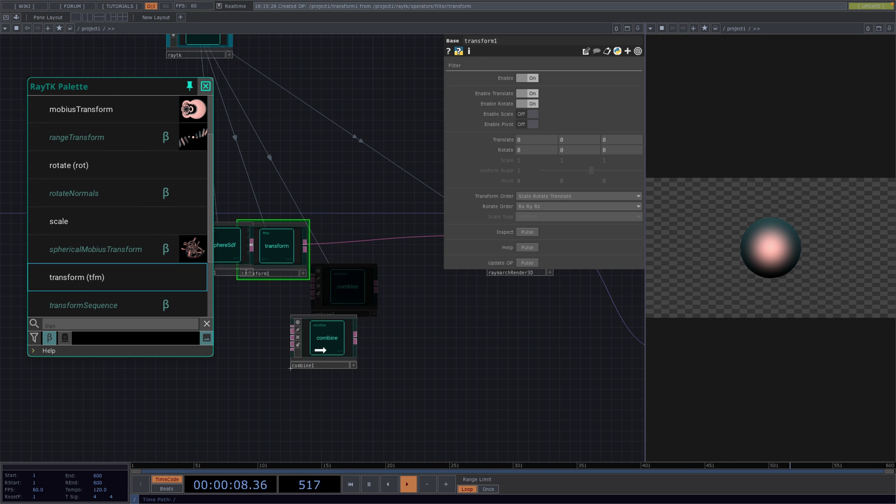
{"action": "mouse_move", "coordinate": [294, 263]}
{"action": "left_mouse_down"}
{"action": "mouse_move", "coordinate": [455, 329]}
{"action": "mouse_move", "coordinate": [424, 309]}
{"action": "left_mouse_up"}
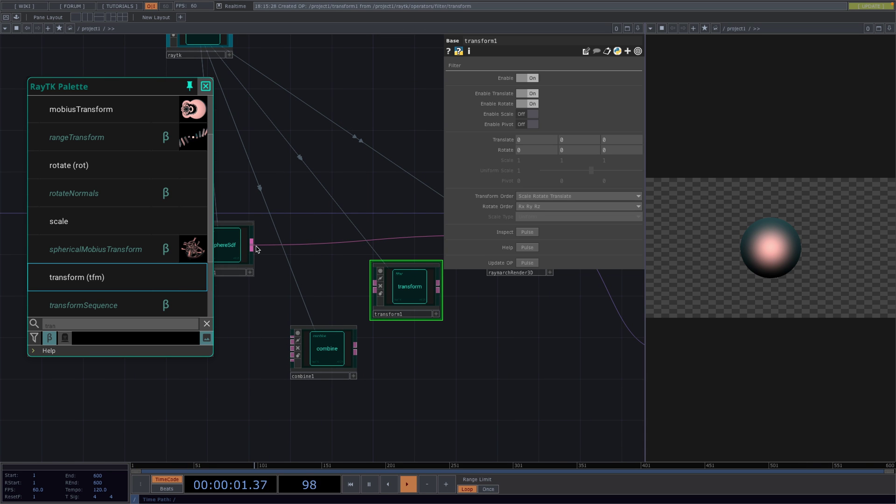
Step: Wire sphereSdf1 → transform1 → raymarchRender3D and turn off transform1's Enable Rotate
{"action": "left_click_drag", "start_coordinate": [252, 245], "coordinate": [375, 288]}
{"action": "mouse_move", "coordinate": [449, 293]}
{"action": "left_mouse_down"}
{"action": "mouse_move", "coordinate": [396, 293]}
{"action": "mouse_move", "coordinate": [438, 236]}
{"action": "left_mouse_up"}
{"action": "mouse_move", "coordinate": [407, 276]}
{"action": "left_mouse_down"}
{"action": "mouse_move", "coordinate": [510, 305]}
{"action": "mouse_move", "coordinate": [433, 284]}
{"action": "left_mouse_up"}
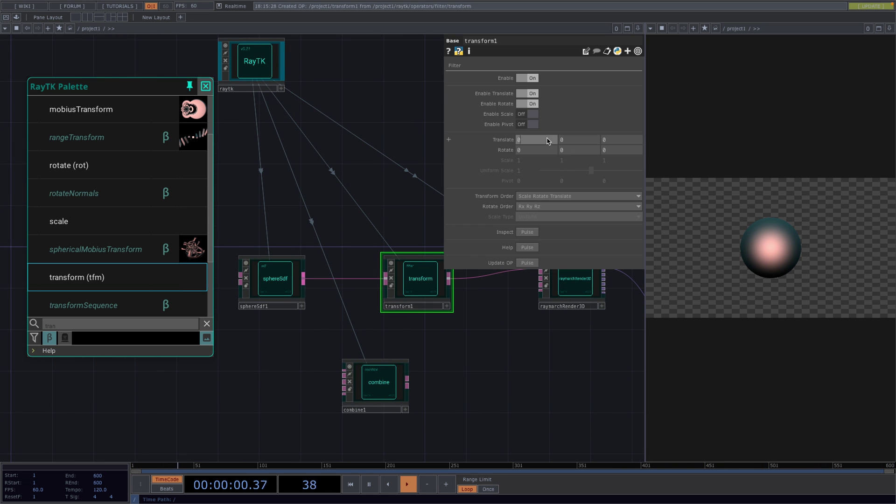
{"action": "left_click_drag", "start_coordinate": [537, 139], "coordinate": [536, 139]}
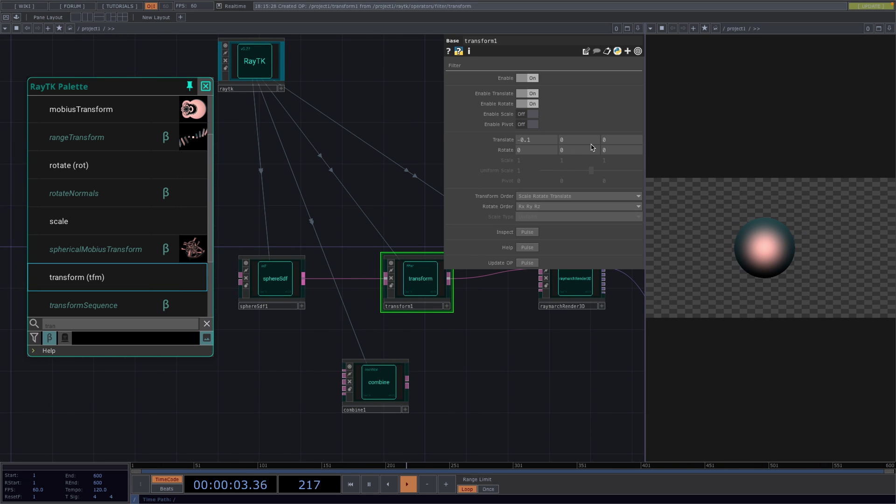
{"action": "mouse_move", "coordinate": [590, 139]}
{"action": "left_mouse_down"}
{"action": "mouse_move", "coordinate": [590, 123]}
{"action": "mouse_move", "coordinate": [591, 136]}
{"action": "mouse_move", "coordinate": [568, 144]}
{"action": "left_mouse_up"}
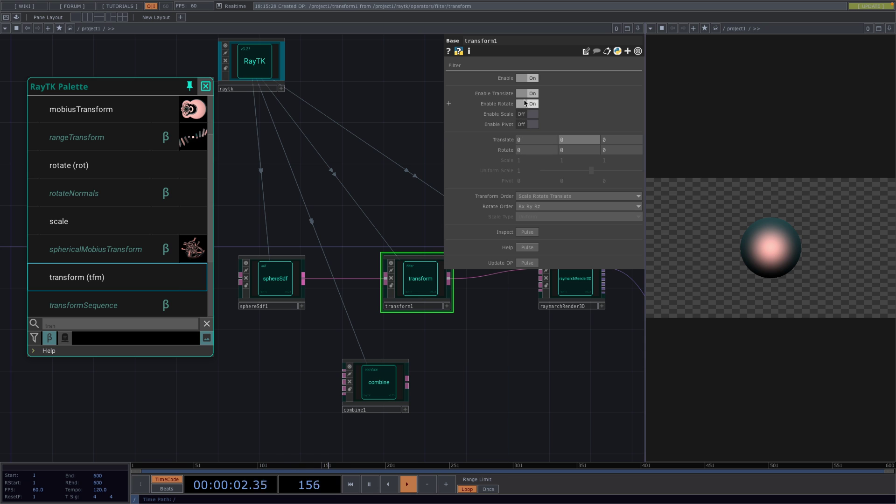
{"action": "left_click", "coordinate": [524, 105]}
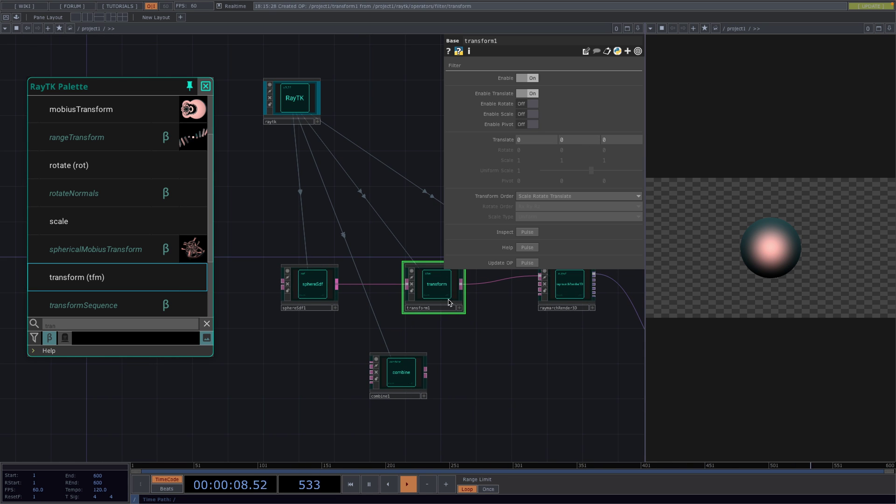
Step: Arrange sphereSdf1 and transform1, and set transform1 Translate Y to 0.4
{"action": "left_click_drag", "start_coordinate": [440, 303], "coordinate": [424, 302]}
{"action": "scroll", "coordinate": [427, 301], "scroll_direction": "down", "scroll_amount": 3}
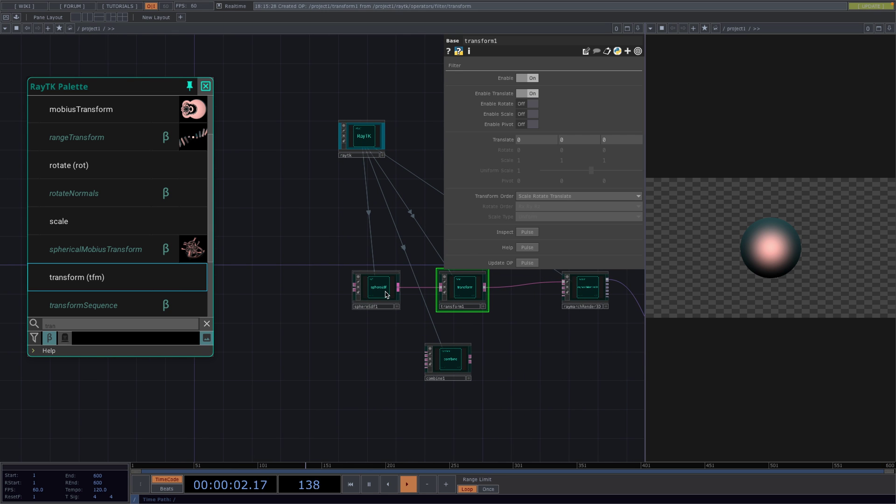
{"action": "left_click_drag", "start_coordinate": [368, 287], "coordinate": [281, 288]}
{"action": "left_click_drag", "start_coordinate": [457, 294], "coordinate": [364, 294]}
{"action": "scroll", "coordinate": [448, 346], "scroll_direction": "up", "scroll_amount": 1}
{"action": "scroll", "coordinate": [449, 346], "scroll_direction": "up", "scroll_amount": 2}
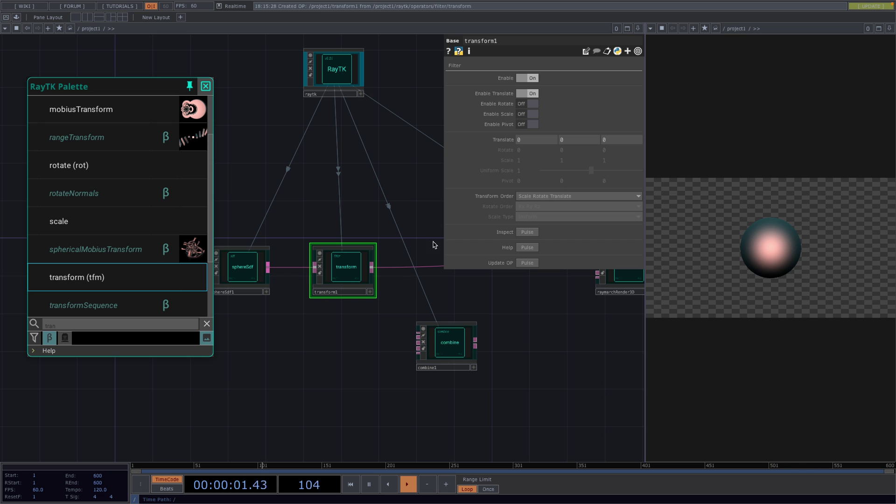
{"action": "middle_click", "coordinate": [579, 140]}
{"action": "left_click_drag", "start_coordinate": [578, 144], "coordinate": [578, 140]}
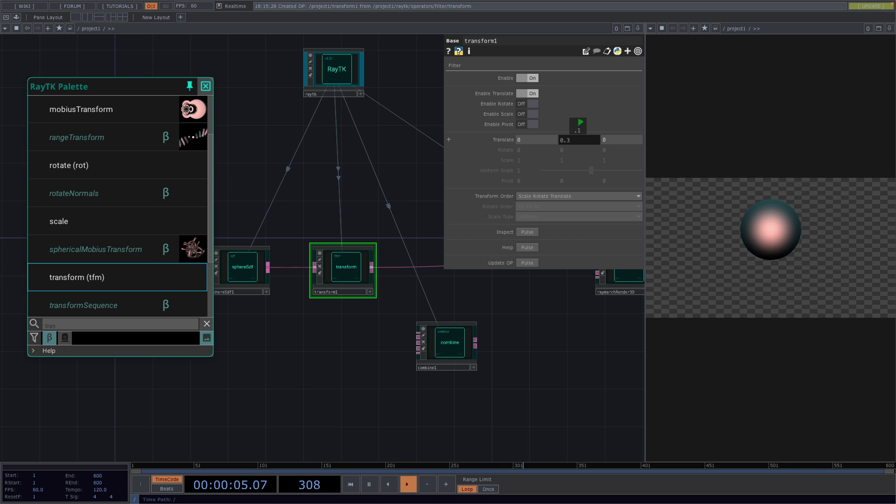
Step: Wire transform1 and sphereSdf1 into combine1, and combine1 into raymarchRender3D
{"action": "left_click", "coordinate": [375, 267]}
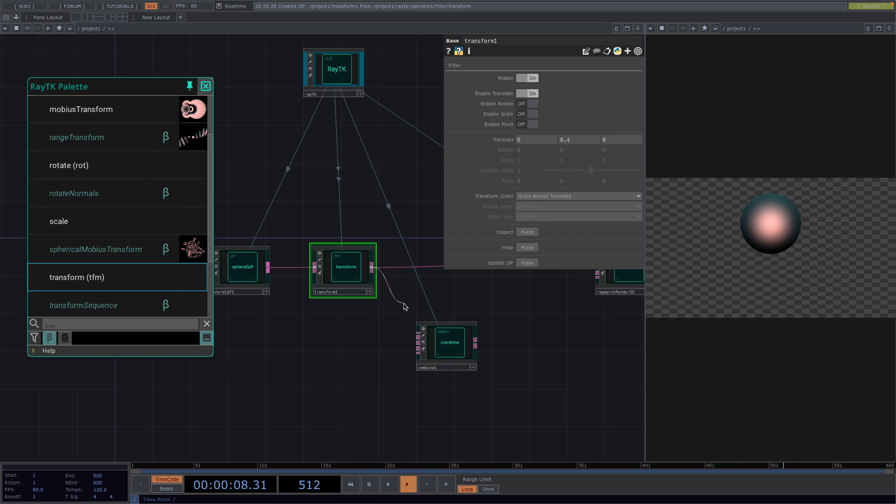
{"action": "left_click", "coordinate": [411, 329]}
{"action": "scroll", "coordinate": [420, 336], "scroll_direction": "up", "scroll_amount": 3}
{"action": "scroll", "coordinate": [420, 336], "scroll_direction": "down", "scroll_amount": 3}
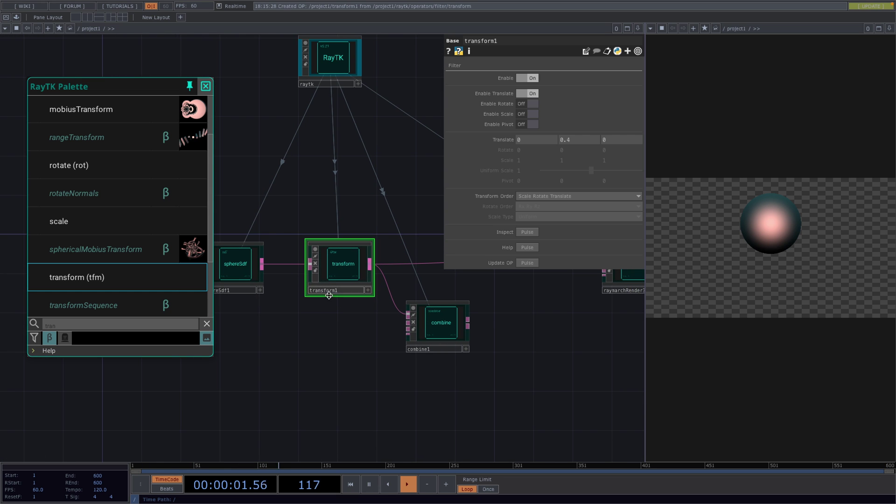
{"action": "left_click", "coordinate": [263, 268]}
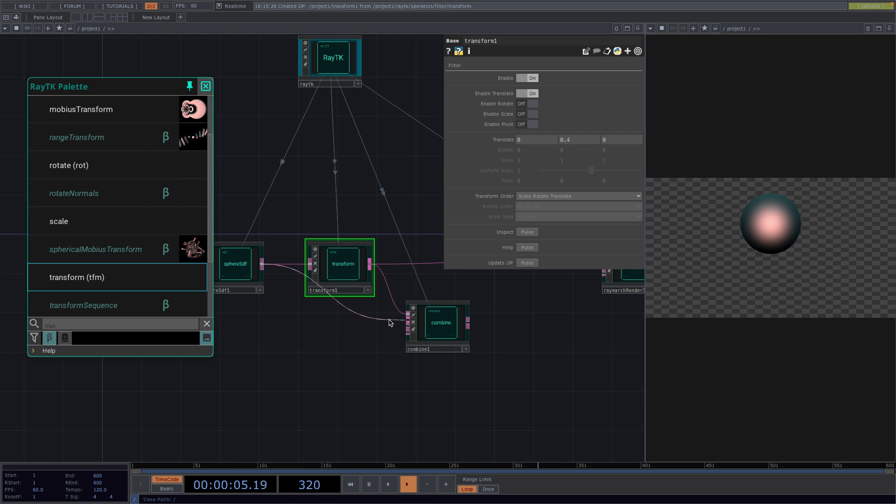
{"action": "left_click", "coordinate": [407, 324]}
{"action": "left_click_drag", "start_coordinate": [378, 337], "coordinate": [361, 404]}
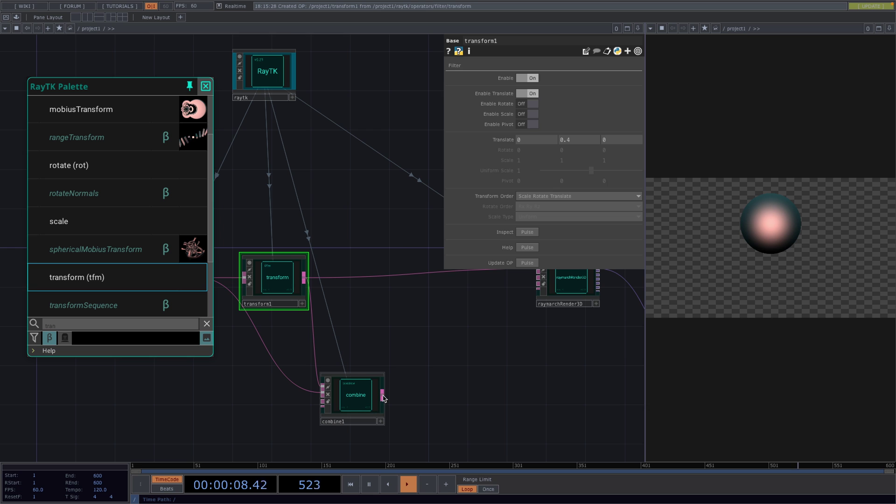
{"action": "left_click", "coordinate": [383, 398]}
{"action": "left_click", "coordinate": [425, 276]}
{"action": "left_click_drag", "start_coordinate": [540, 315], "coordinate": [634, 259]}
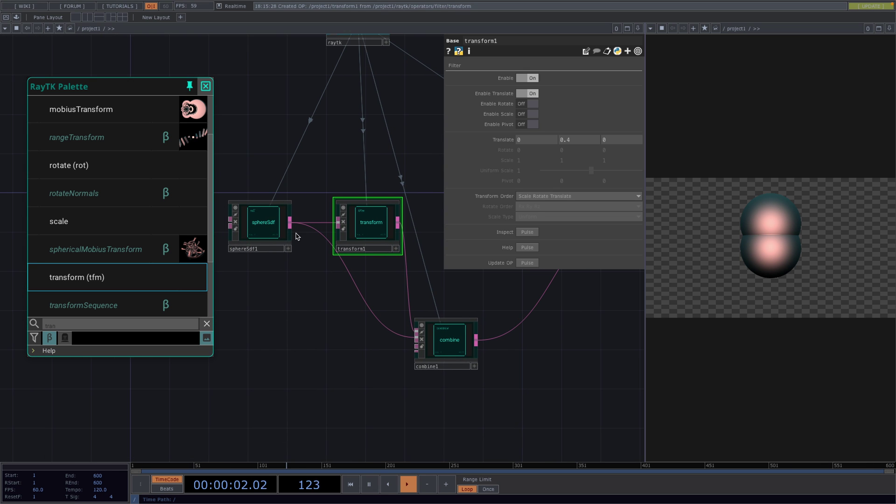
{"action": "left_click_drag", "start_coordinate": [257, 230], "coordinate": [257, 298]}
{"action": "left_click", "coordinate": [459, 347]}
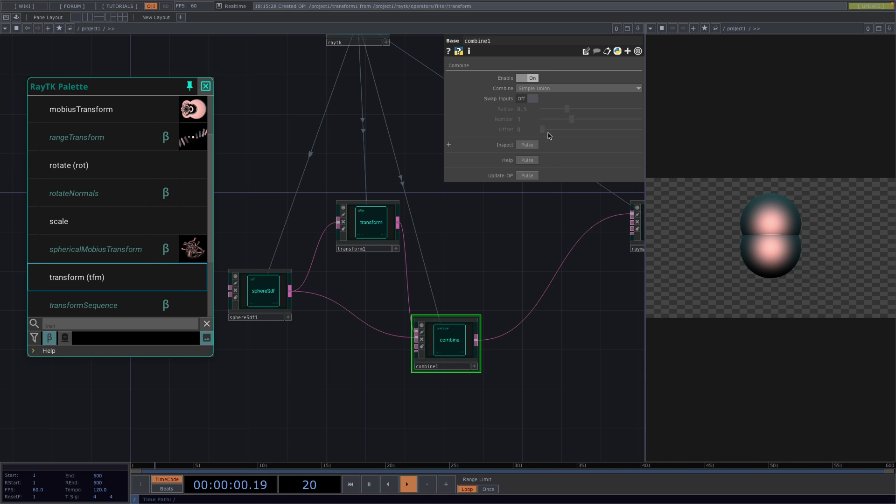
Step: Switch combine1 to Stair Union with radius about 0.24, and set transform1 Translate X to -0.8
{"action": "left_click", "coordinate": [537, 89]}
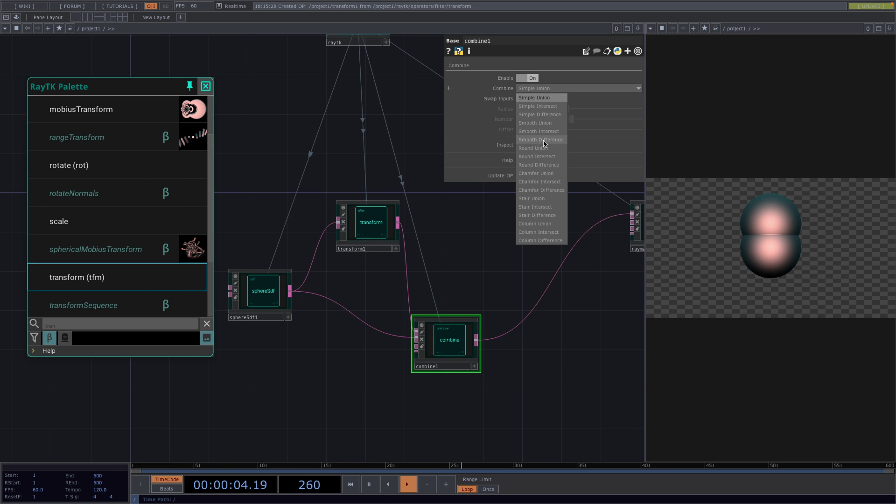
{"action": "left_click", "coordinate": [545, 200]}
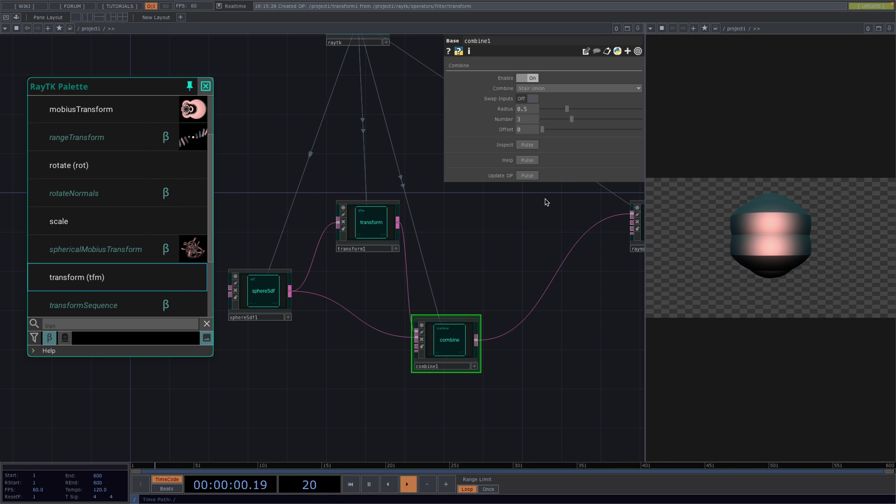
{"action": "left_click_drag", "start_coordinate": [561, 113], "coordinate": [554, 112]}
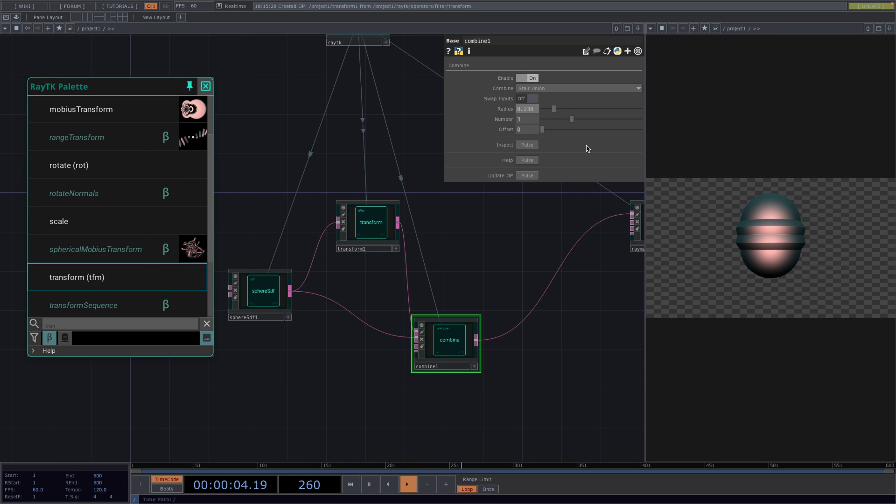
{"action": "left_click", "coordinate": [390, 222]}
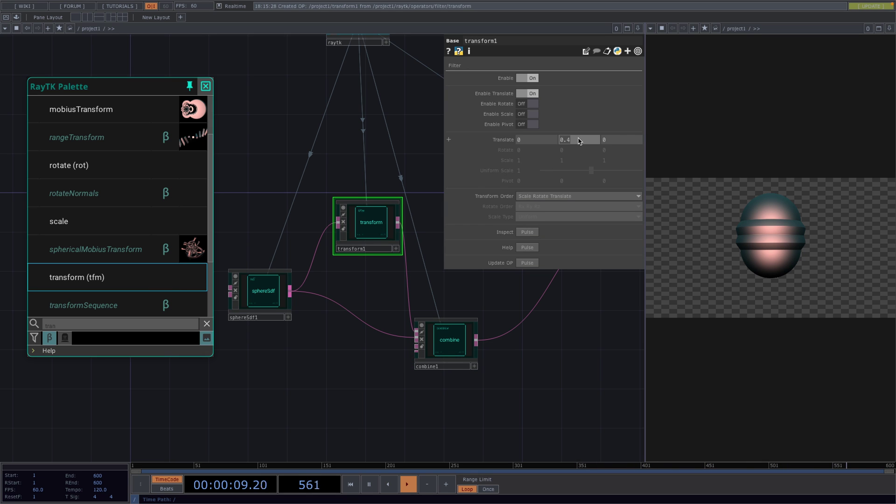
{"action": "left_click_drag", "start_coordinate": [579, 141], "coordinate": [538, 126]}
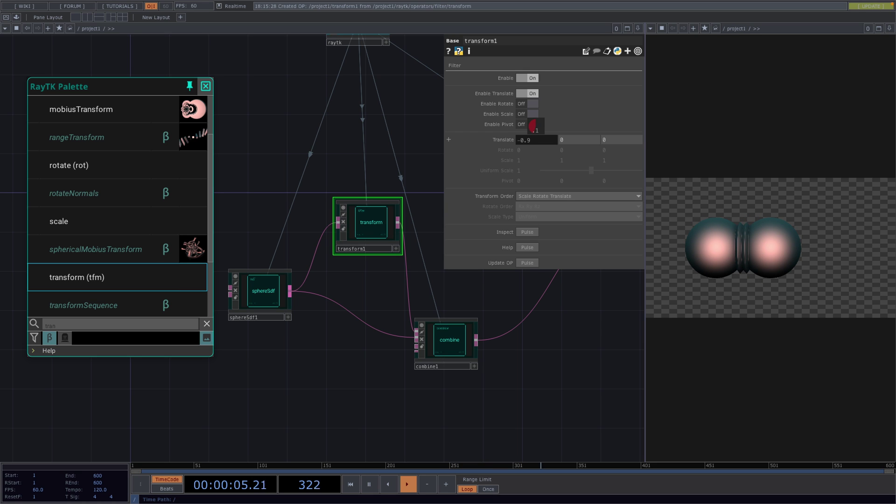
Step: Raise combine1's stair Number to 3.57 and trim Radius to 0.409
{"action": "left_click", "coordinate": [450, 338]}
{"action": "mouse_move", "coordinate": [572, 121]}
{"action": "left_mouse_down"}
{"action": "mouse_move", "coordinate": [554, 121]}
{"action": "mouse_move", "coordinate": [584, 121]}
{"action": "mouse_move", "coordinate": [562, 110]}
{"action": "mouse_move", "coordinate": [566, 117]}
{"action": "left_mouse_up"}
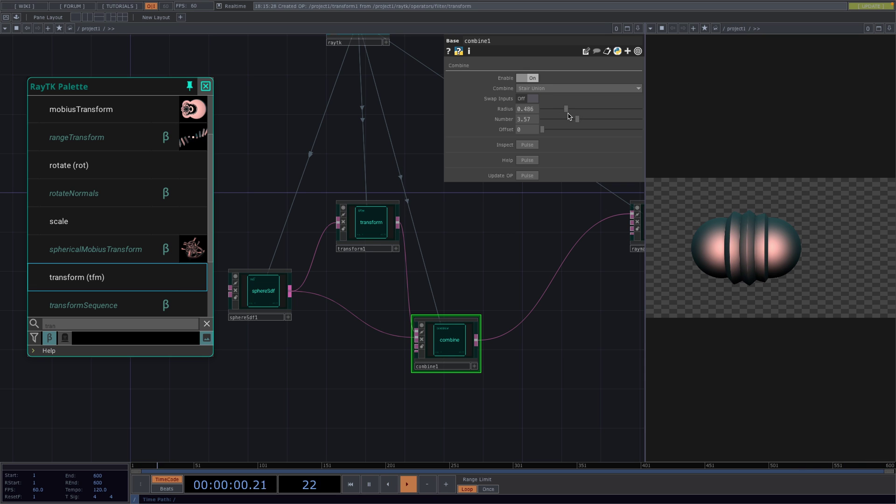
{"action": "left_click_drag", "start_coordinate": [566, 117], "coordinate": [564, 117]}
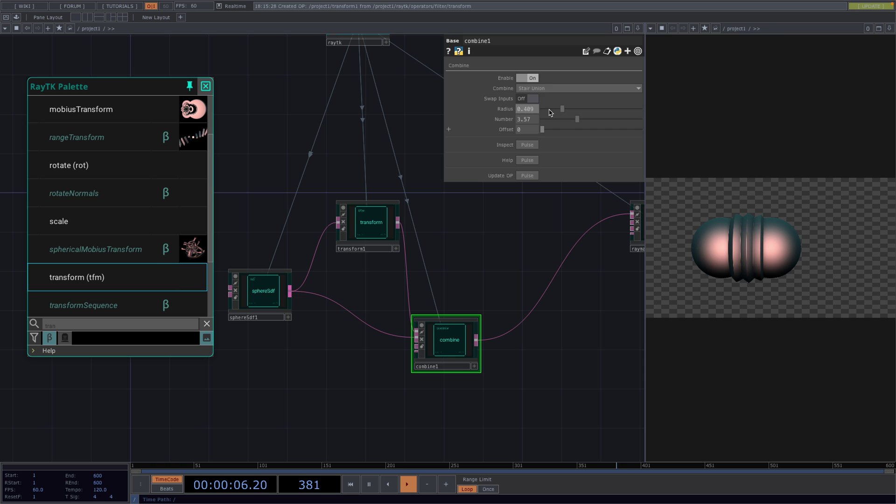
Step: Switch combine1 from Stair Union to Smooth Union with radius 0.314
{"action": "left_click", "coordinate": [550, 88]}
{"action": "left_click", "coordinate": [546, 98]}
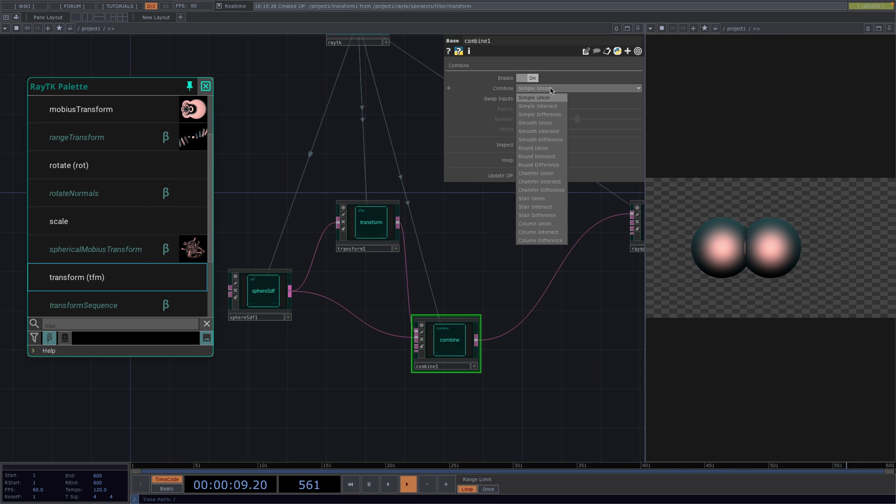
{"action": "left_click", "coordinate": [544, 123]}
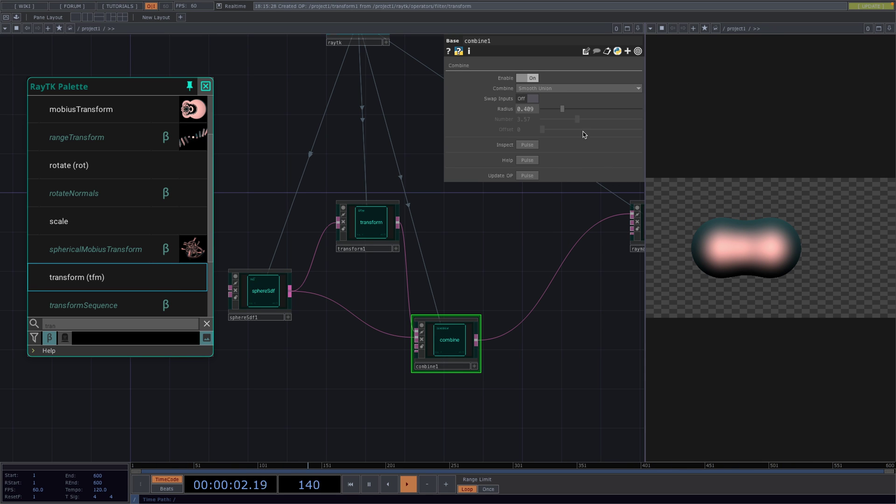
{"action": "mouse_move", "coordinate": [564, 112]}
{"action": "left_mouse_down"}
{"action": "mouse_move", "coordinate": [579, 110]}
{"action": "mouse_move", "coordinate": [548, 120]}
{"action": "mouse_move", "coordinate": [554, 141]}
{"action": "mouse_move", "coordinate": [561, 110]}
{"action": "left_mouse_up"}
{"action": "left_click", "coordinate": [371, 223]}
{"action": "left_click", "coordinate": [448, 342]}
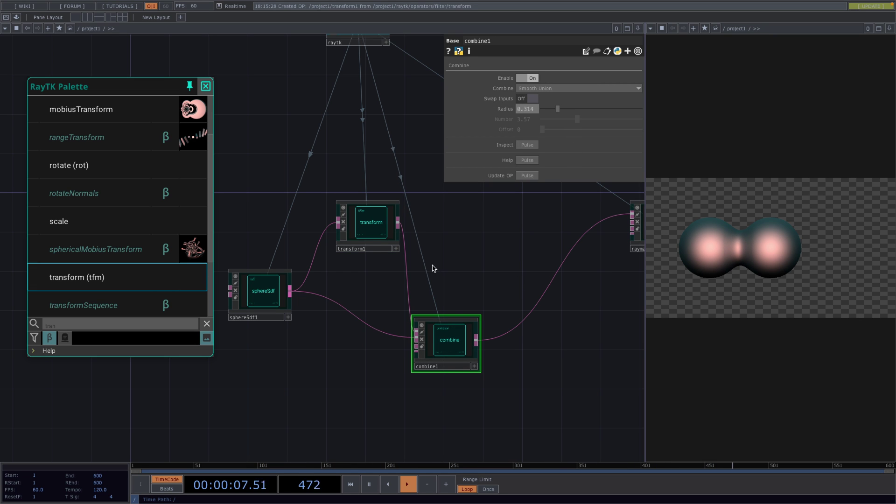
{"action": "scroll", "coordinate": [320, 250], "scroll_direction": "down", "scroll_amount": 3}
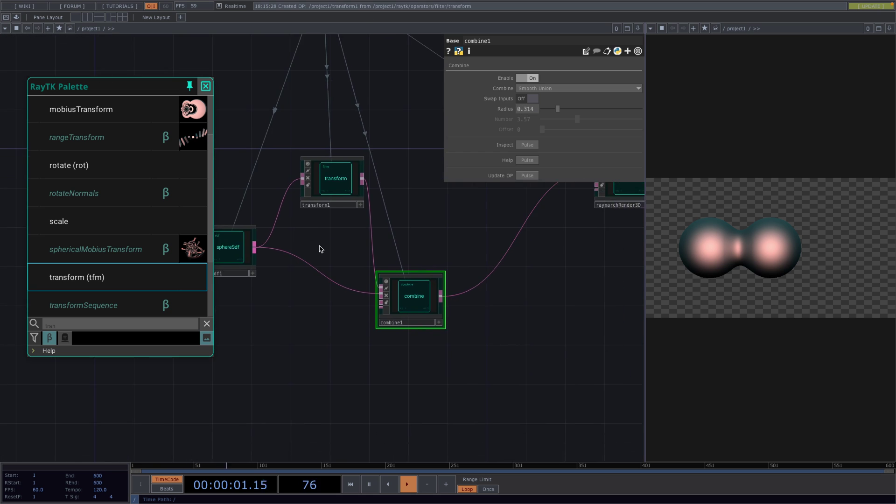
Step: Pan the network to show the renderer and nudge combine1 up slightly
{"action": "left_click_drag", "start_coordinate": [477, 315], "coordinate": [442, 312]}
{"action": "left_click_drag", "start_coordinate": [518, 194], "coordinate": [530, 270]}
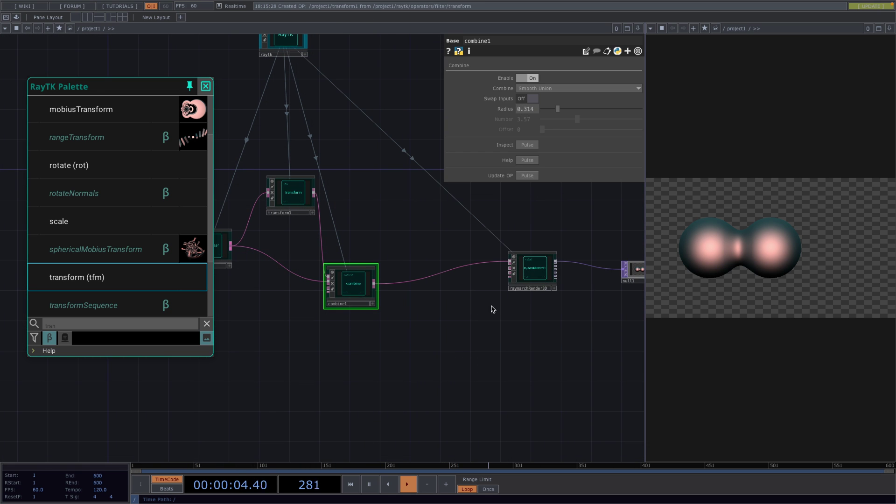
{"action": "left_click_drag", "start_coordinate": [491, 306], "coordinate": [535, 313]}
{"action": "left_click_drag", "start_coordinate": [420, 278], "coordinate": [420, 262]}
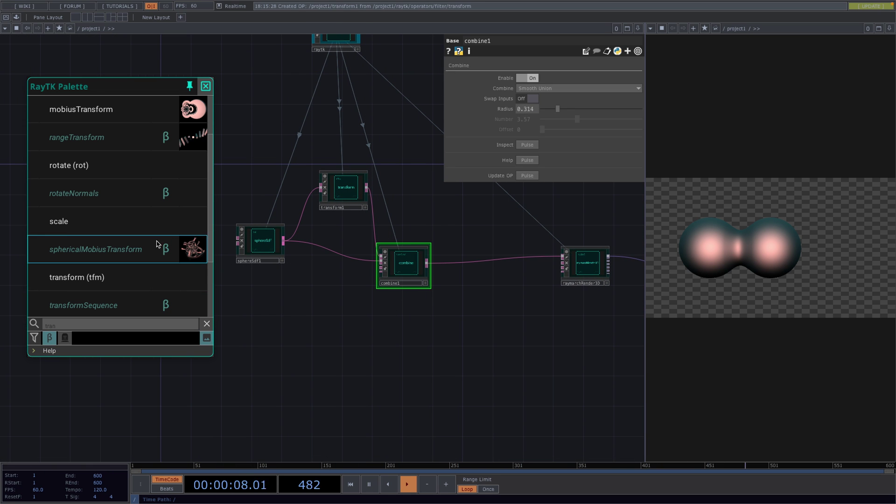
Step: Add a bend filter, bend1, from the palette below-right of combine1
{"action": "left_click", "coordinate": [98, 324]}
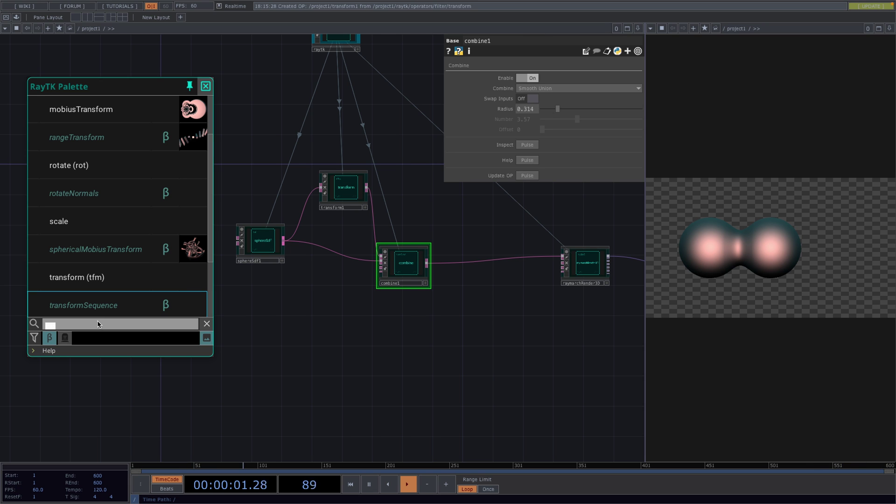
{"action": "type", "text": "bend"}
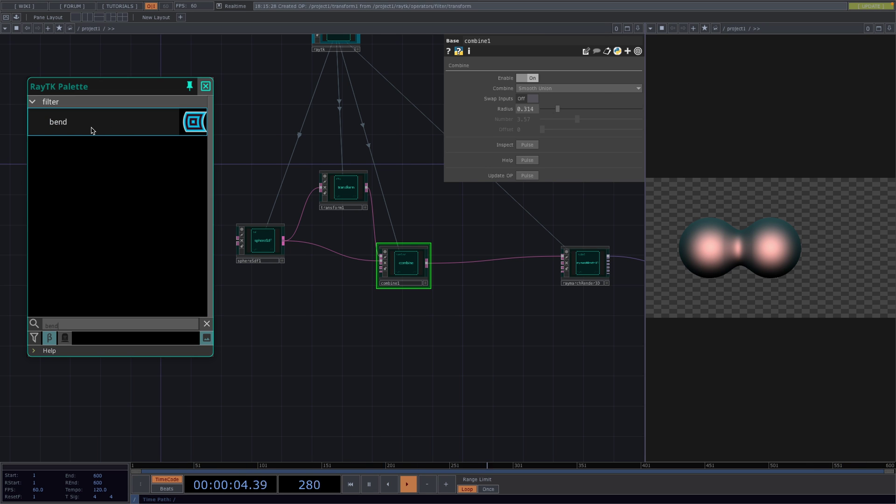
{"action": "left_click", "coordinate": [92, 131]}
{"action": "left_click_drag", "start_coordinate": [322, 249], "coordinate": [467, 307]}
{"action": "scroll", "coordinate": [467, 308], "scroll_direction": "up", "scroll_amount": 3}
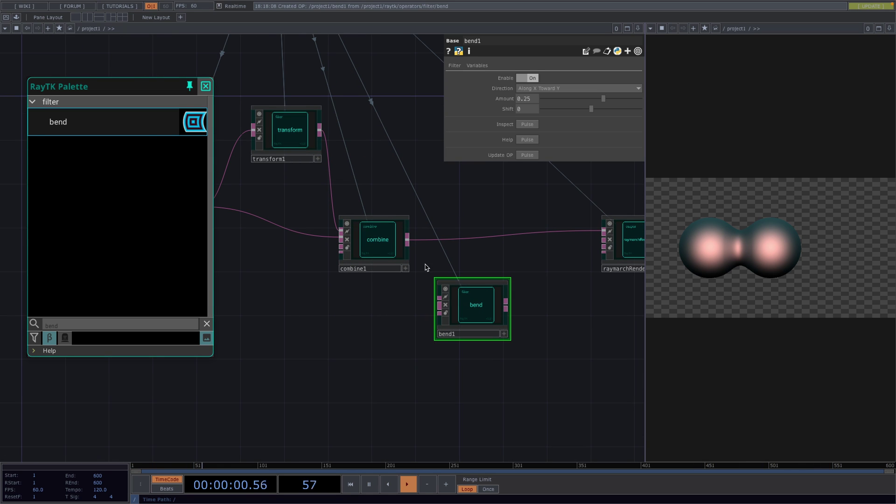
Step: Wire combine1 → bend1 → raymarchRender3D, leave bend Amount at 0, and frame the network
{"action": "left_click_drag", "start_coordinate": [408, 242], "coordinate": [438, 306]}
{"action": "left_click_drag", "start_coordinate": [510, 305], "coordinate": [544, 234]}
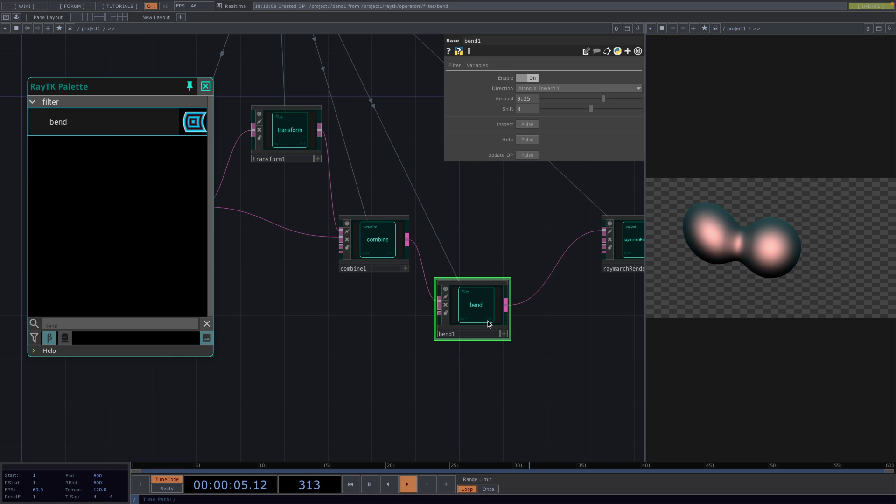
{"action": "left_click_drag", "start_coordinate": [482, 318], "coordinate": [493, 296]}
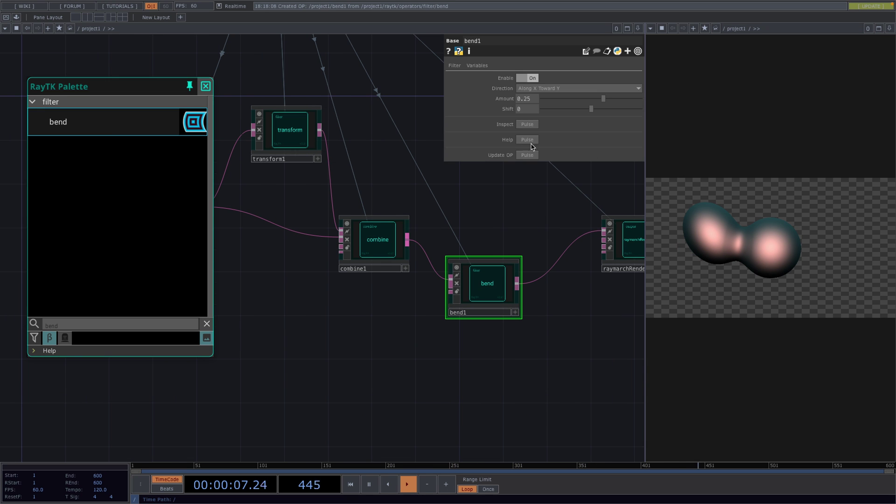
{"action": "mouse_move", "coordinate": [599, 102]}
{"action": "left_mouse_down"}
{"action": "mouse_move", "coordinate": [581, 100]}
{"action": "mouse_move", "coordinate": [626, 112]}
{"action": "mouse_move", "coordinate": [594, 105]}
{"action": "mouse_move", "coordinate": [576, 117]}
{"action": "mouse_move", "coordinate": [540, 105]}
{"action": "left_mouse_up"}
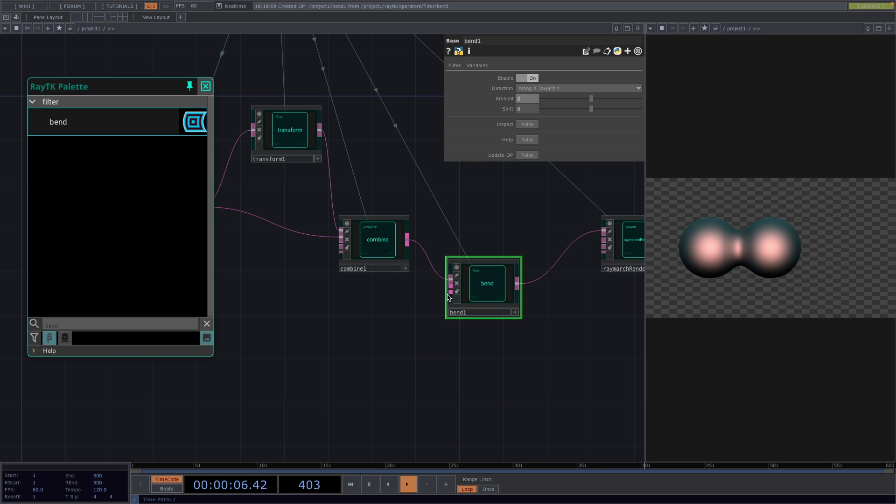
{"action": "key", "text": "h"}
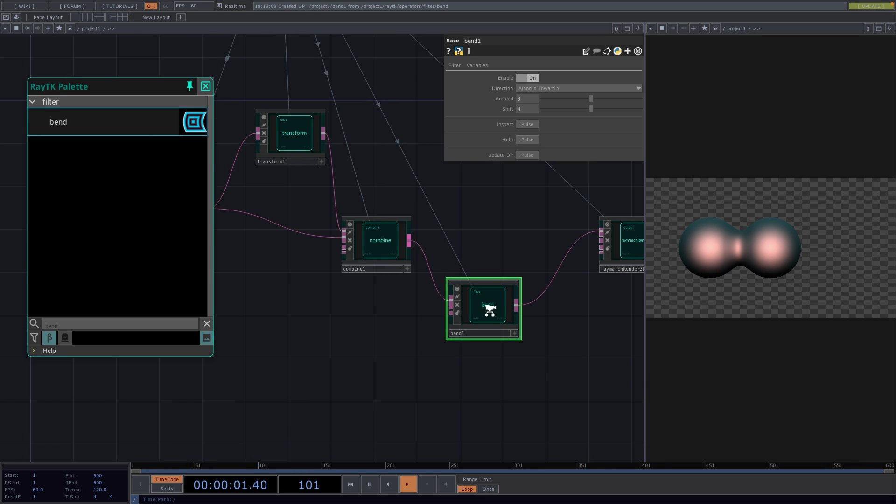
Step: Add noiseField1 below the chain and wire it into bend1's second input
{"action": "left_click_drag", "start_coordinate": [266, 232], "coordinate": [267, 258]}
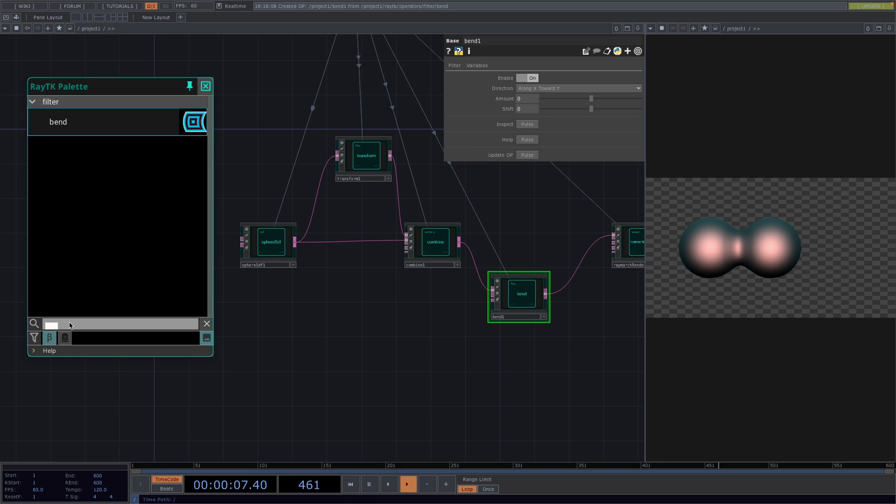
{"action": "type", "text": "noise"}
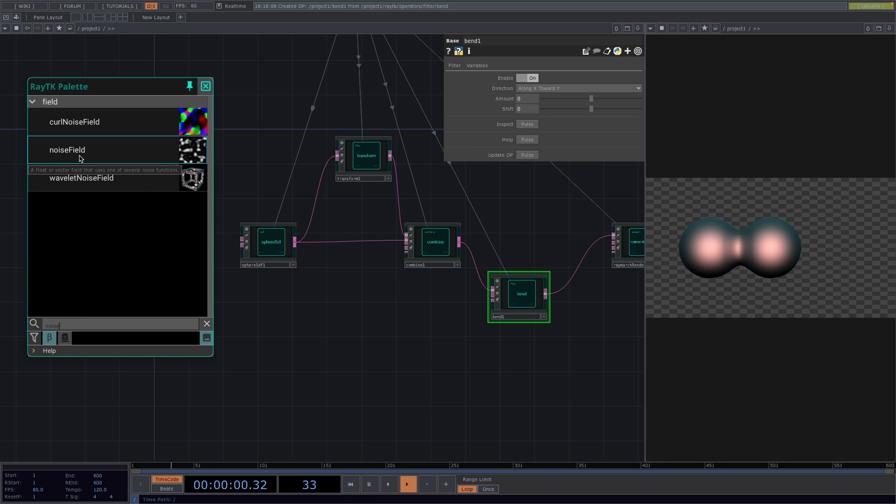
{"action": "left_click", "coordinate": [79, 154]}
{"action": "left_click", "coordinate": [389, 357]}
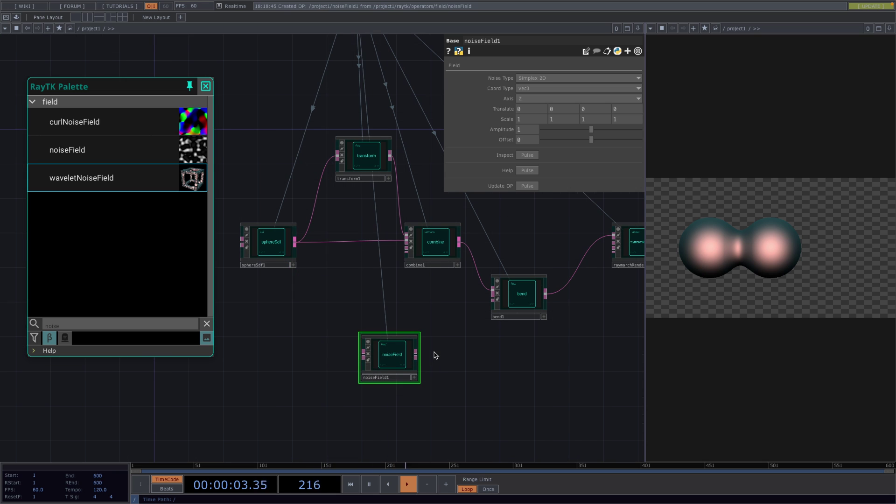
{"action": "left_click_drag", "start_coordinate": [417, 354], "coordinate": [458, 339]}
{"action": "left_click_drag", "start_coordinate": [485, 310], "coordinate": [485, 310]}
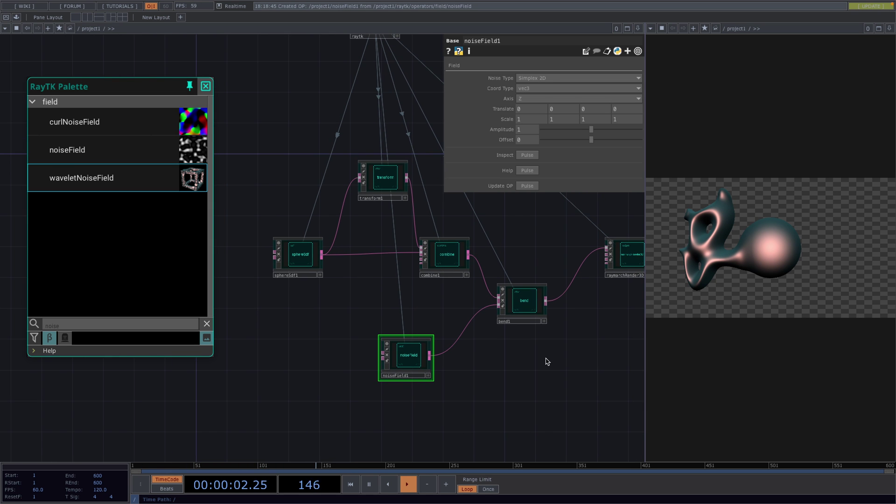
Step: Rearrange raymarchRender3D and null1 so they sit after the bend
{"action": "left_click_drag", "start_coordinate": [545, 362], "coordinate": [424, 355]}
{"action": "left_click_drag", "start_coordinate": [497, 249], "coordinate": [542, 296]}
{"action": "left_click_drag", "start_coordinate": [459, 370], "coordinate": [366, 347]}
{"action": "left_click_drag", "start_coordinate": [513, 232], "coordinate": [559, 260]}
{"action": "left_click_drag", "start_coordinate": [461, 278], "coordinate": [524, 295]}
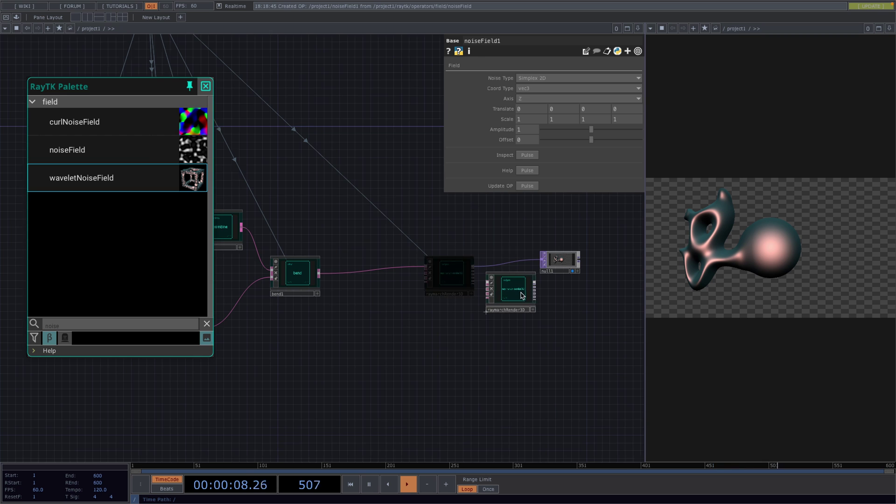
{"action": "left_click_drag", "start_coordinate": [561, 261], "coordinate": [607, 292]}
{"action": "left_click_drag", "start_coordinate": [486, 310], "coordinate": [582, 305]}
{"action": "type", "text": "rotat"}
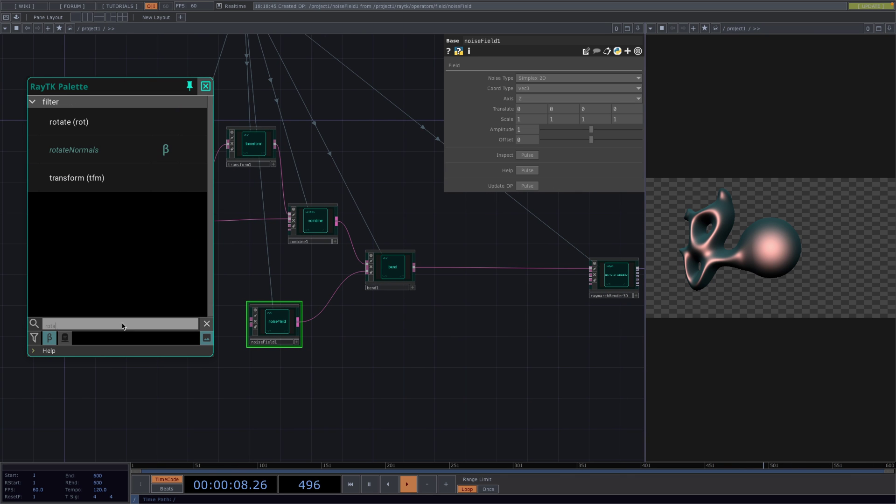
Step: Insert rotate1 between bend1 and the renderer, with Y rotation set to absTime.seconds
{"action": "left_click", "coordinate": [91, 122]}
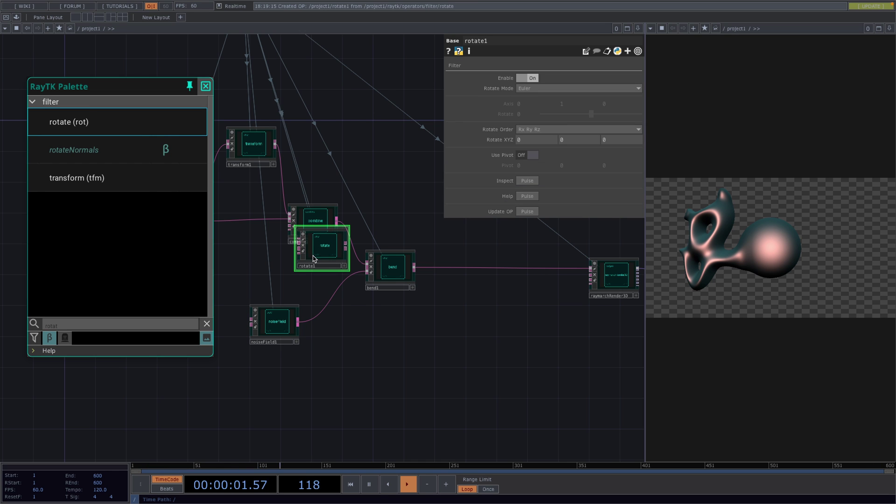
{"action": "mouse_move", "coordinate": [308, 234]}
{"action": "left_mouse_down"}
{"action": "mouse_move", "coordinate": [461, 287]}
{"action": "mouse_move", "coordinate": [591, 270]}
{"action": "left_mouse_up"}
{"action": "left_click_drag", "start_coordinate": [476, 301], "coordinate": [490, 269]}
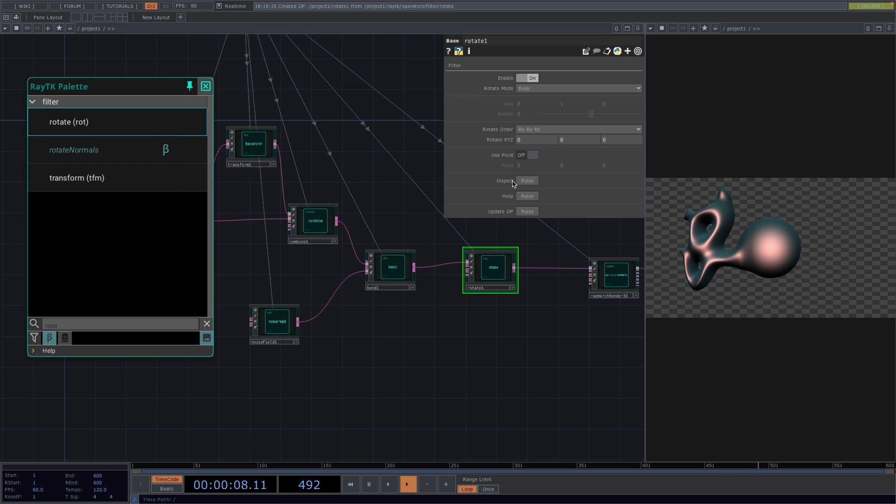
{"action": "mouse_move", "coordinate": [571, 139]}
{"action": "left_mouse_down"}
{"action": "mouse_move", "coordinate": [573, 127]}
{"action": "mouse_move", "coordinate": [573, 139]}
{"action": "left_mouse_up"}
{"action": "type", "text": "Time.seconds *"}
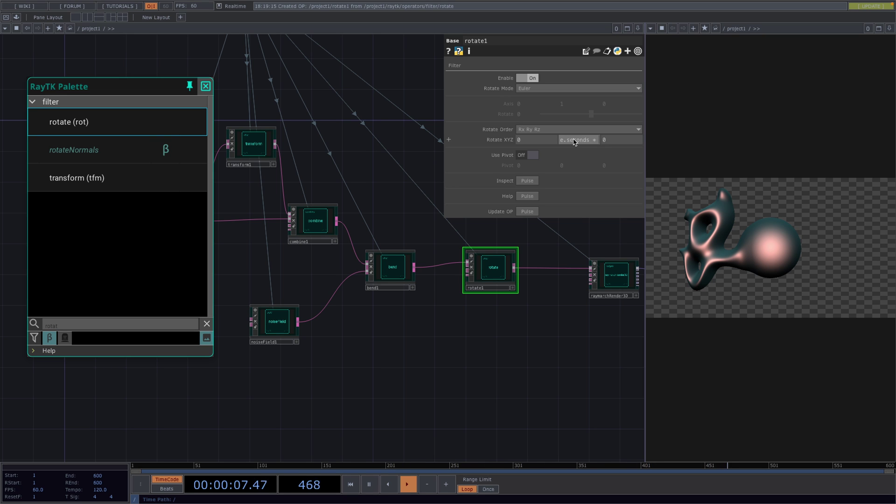
{"action": "key", "text": "Return"}
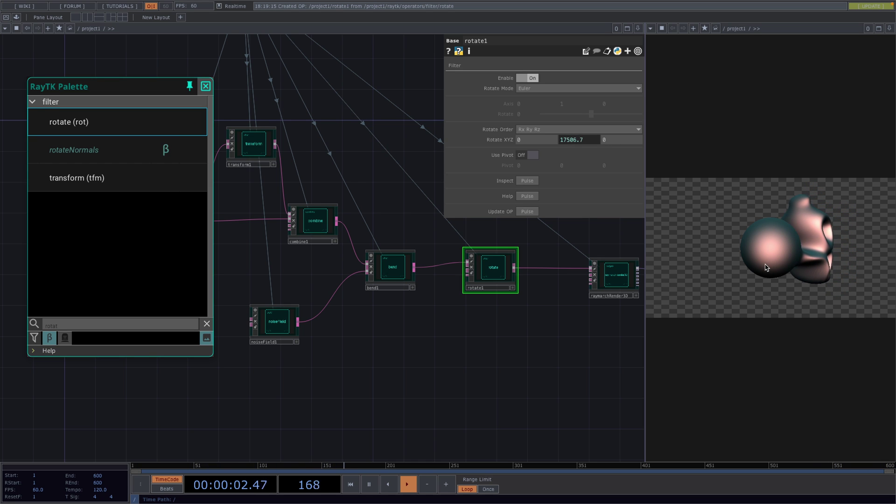
Step: Try different noiseField1 amplitude and scale values, leaving the scale at 1
{"action": "left_click_drag", "start_coordinate": [478, 345], "coordinate": [523, 342]}
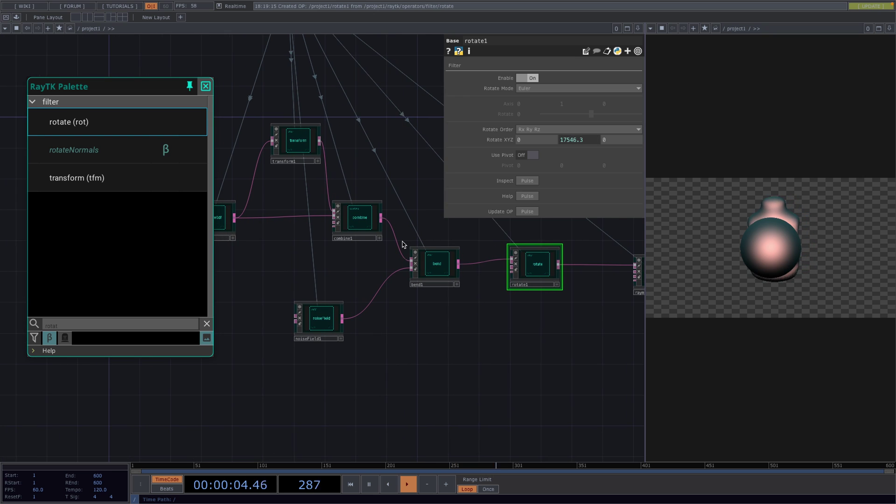
{"action": "left_click", "coordinate": [434, 265]}
{"action": "left_click", "coordinate": [320, 328]}
{"action": "left_click_drag", "start_coordinate": [591, 129], "coordinate": [575, 131]}
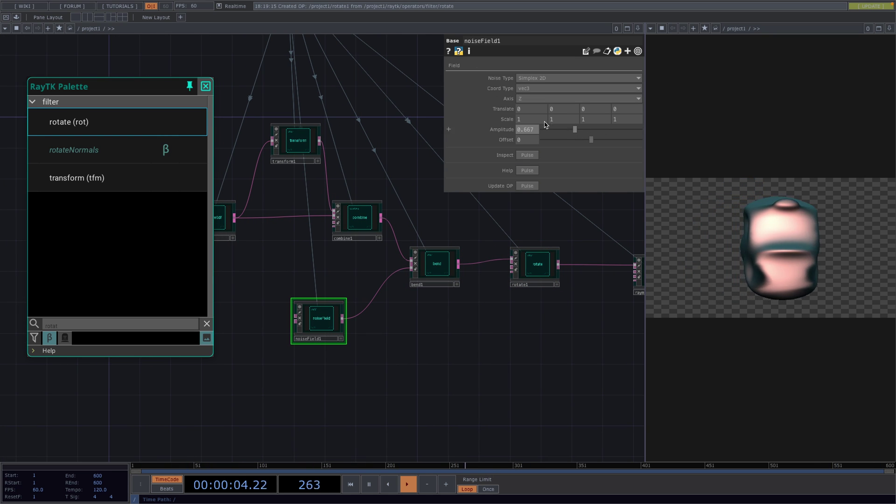
{"action": "left_click_drag", "start_coordinate": [505, 121], "coordinate": [501, 107]}
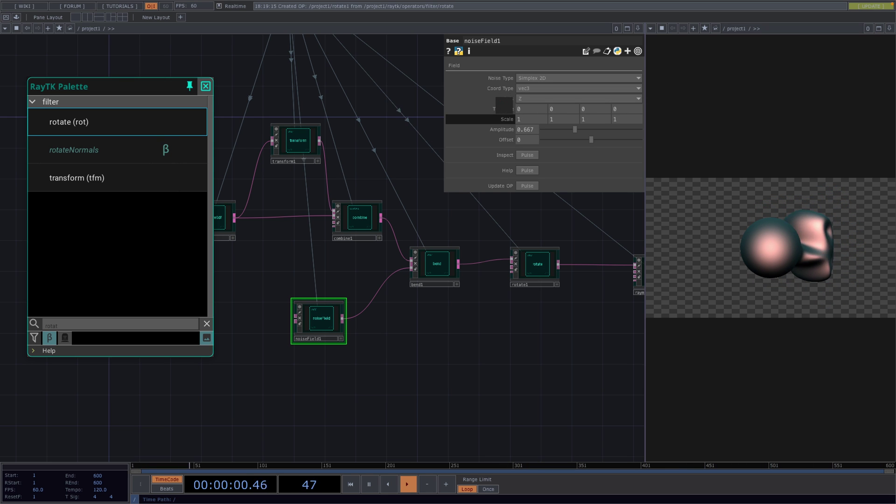
{"action": "left_click_drag", "start_coordinate": [501, 106], "coordinate": [505, 122]}
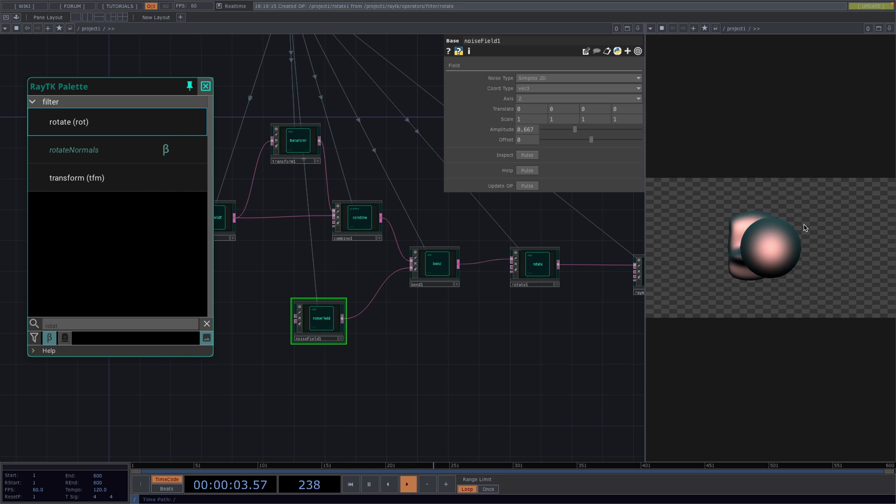
Step: Set rotate1's Y rotation expression to 0 and raise noiseField1 amplitude to about 1.134
{"action": "left_click", "coordinate": [535, 265]}
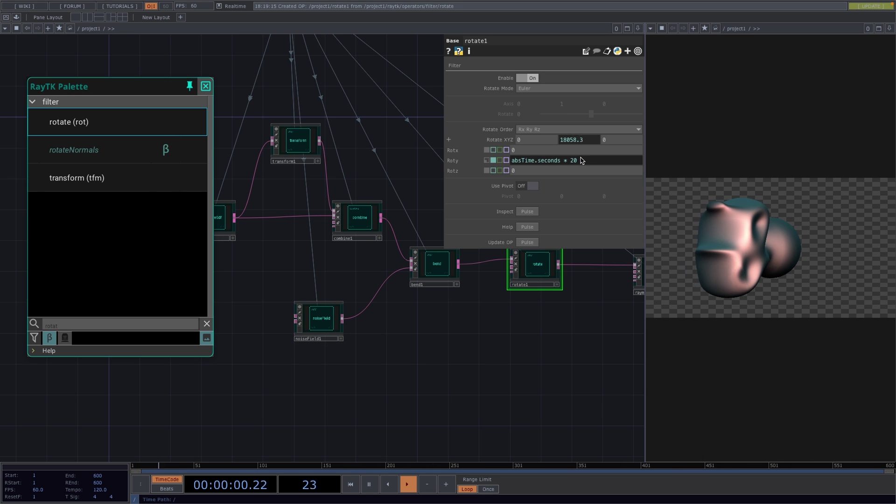
{"action": "left_click", "coordinate": [581, 160]}
{"action": "type", "text": "0"}
{"action": "key", "text": "Return"}
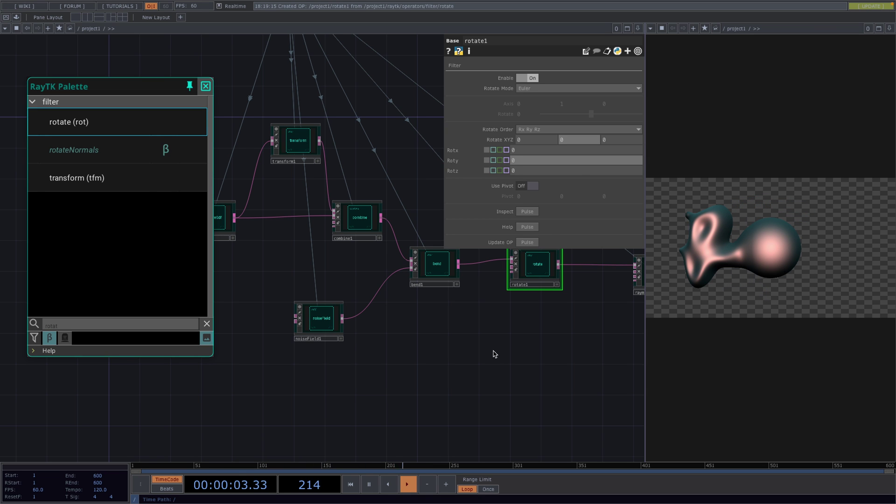
{"action": "left_click", "coordinate": [319, 318]}
{"action": "left_click_drag", "start_coordinate": [579, 132], "coordinate": [601, 131]}
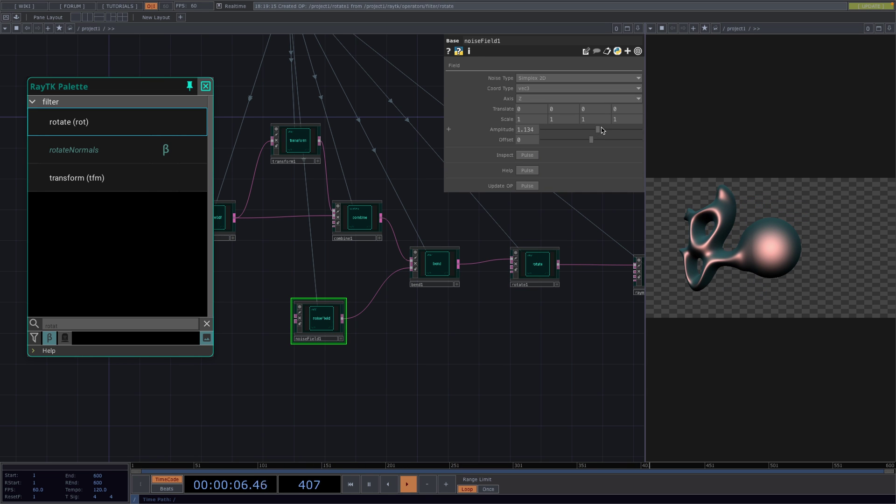
{"action": "scroll", "coordinate": [483, 329], "scroll_direction": "left", "scroll_amount": 3}
{"action": "scroll", "coordinate": [498, 333], "scroll_direction": "left", "scroll_amount": 1}
{"action": "scroll", "coordinate": [495, 353], "scroll_direction": "left", "scroll_amount": 3}
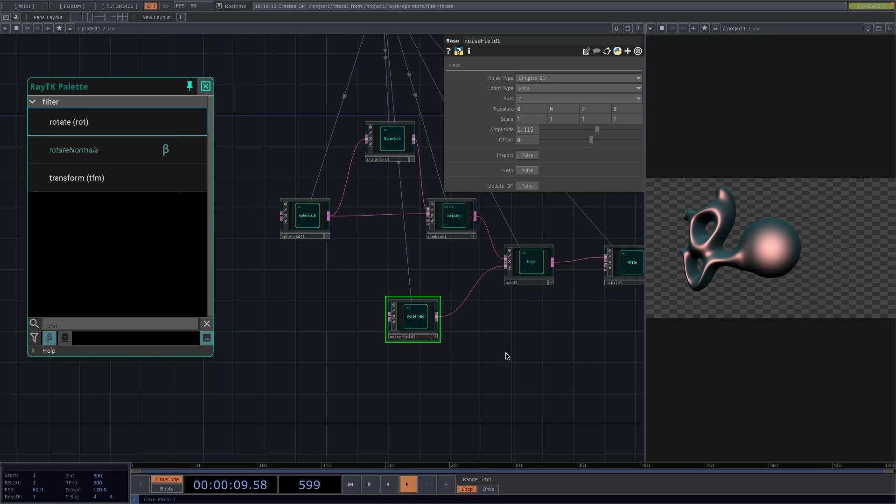
{"action": "scroll", "coordinate": [533, 322], "scroll_direction": "down", "scroll_amount": 2}
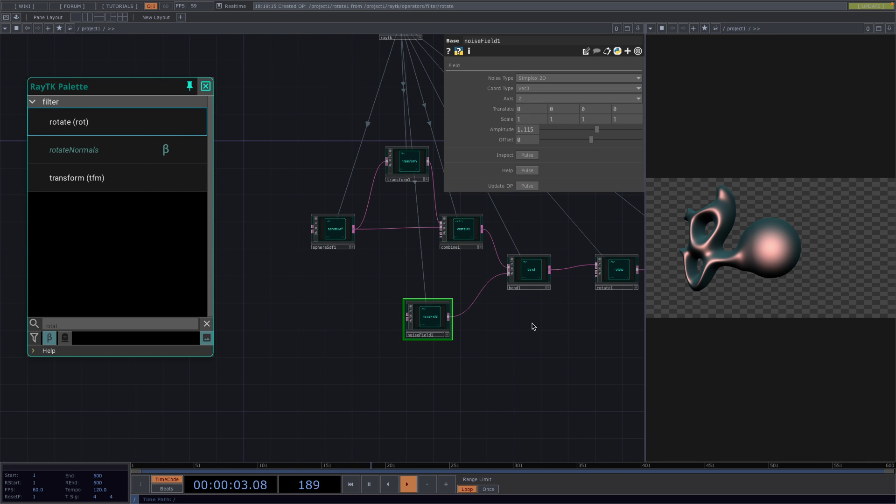
{"action": "scroll", "coordinate": [512, 326], "scroll_direction": "right", "scroll_amount": 3}
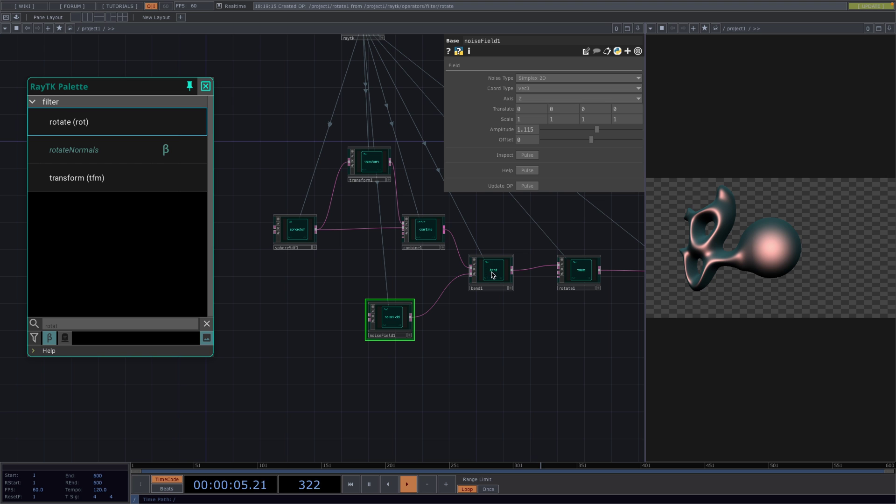
Step: Box-select raymarchRender3D and null1 and drag them further right
{"action": "left_click_drag", "start_coordinate": [505, 320], "coordinate": [300, 316]}
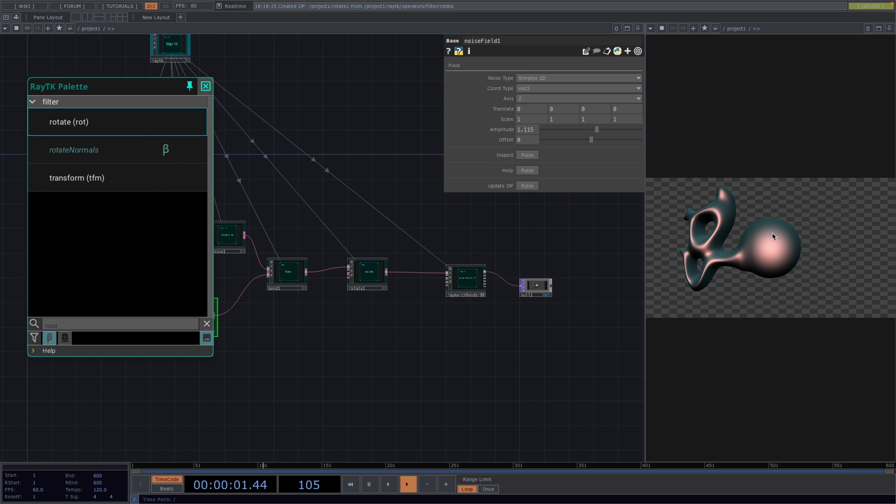
{"action": "left_click", "coordinate": [466, 286]}
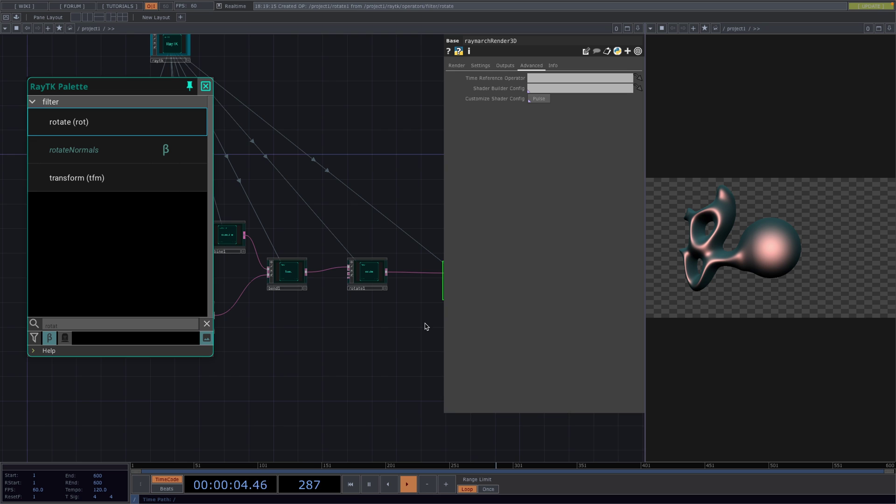
{"action": "left_click_drag", "start_coordinate": [425, 326], "coordinate": [352, 343]}
{"action": "left_click_drag", "start_coordinate": [364, 263], "coordinate": [491, 317]}
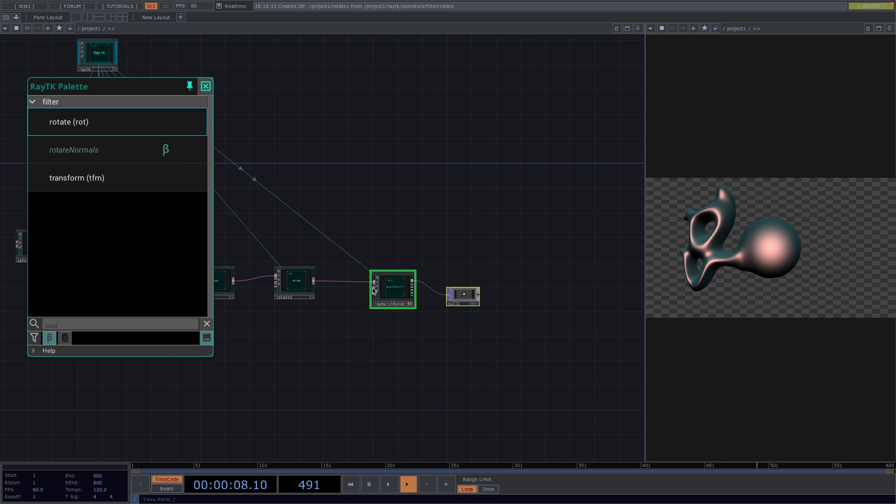
{"action": "left_click_drag", "start_coordinate": [394, 287], "coordinate": [509, 286]}
{"action": "type", "text": "h"}
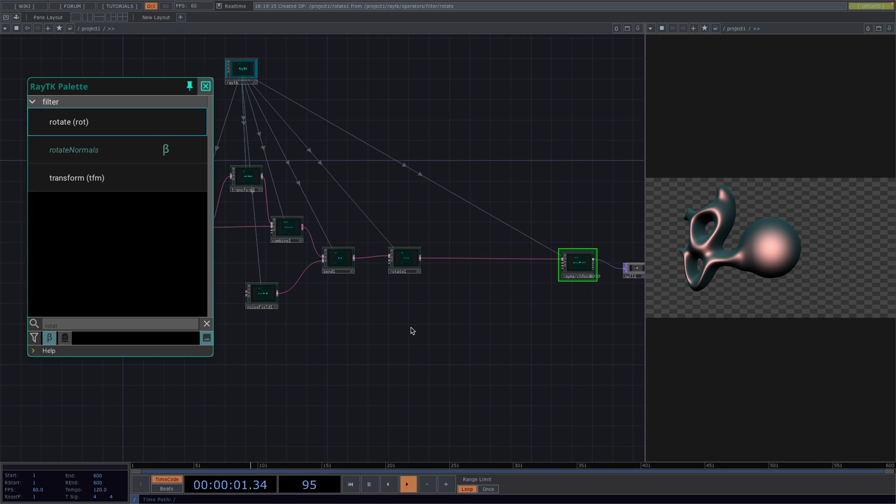
{"action": "type", "text": "sp"}
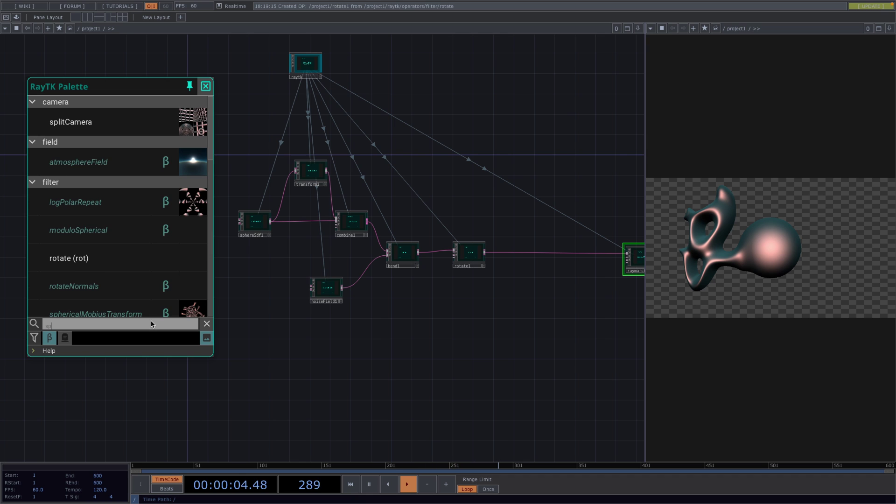
{"action": "type", "text": "h"}
Step: Add a second sphere, sphereSdf2, below the rotate node
{"action": "left_click", "coordinate": [94, 286]}
{"action": "left_click", "coordinate": [320, 248]}
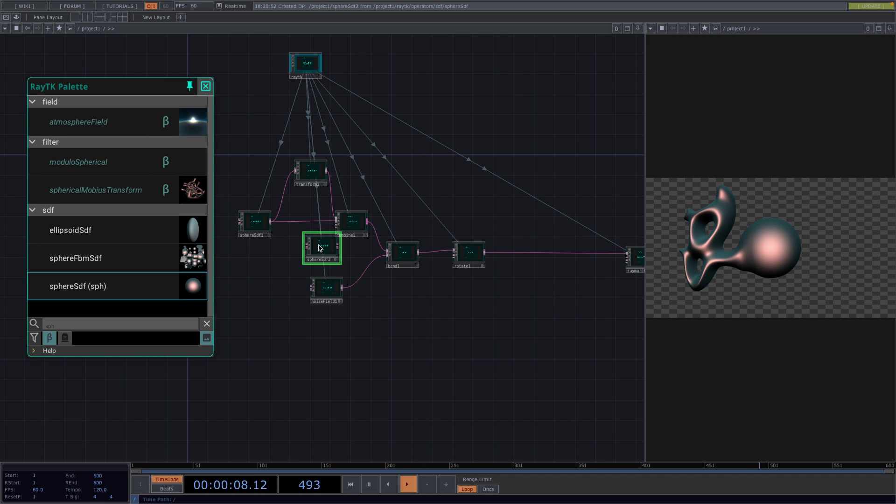
{"action": "mouse_move", "coordinate": [320, 248]}
{"action": "left_mouse_down"}
{"action": "mouse_move", "coordinate": [457, 308]}
{"action": "mouse_move", "coordinate": [449, 287]}
{"action": "left_mouse_up"}
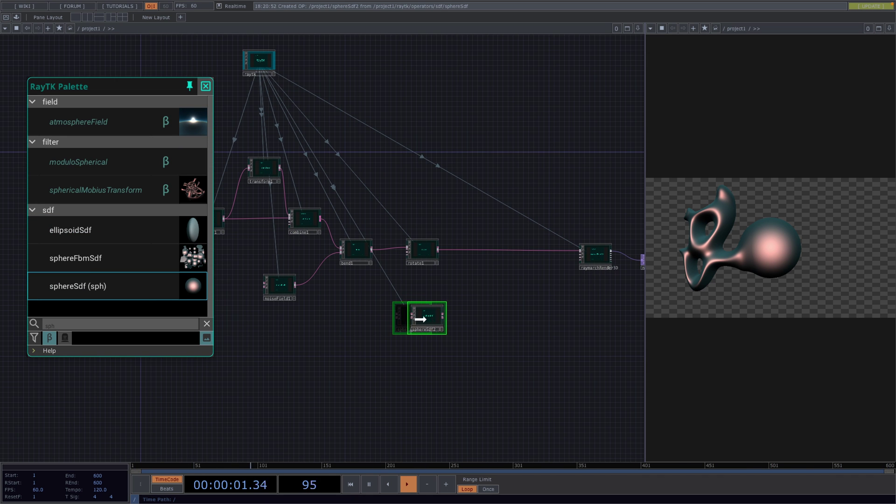
{"action": "left_click_drag", "start_coordinate": [420, 319], "coordinate": [416, 318]}
{"action": "type", "text": "combi"}
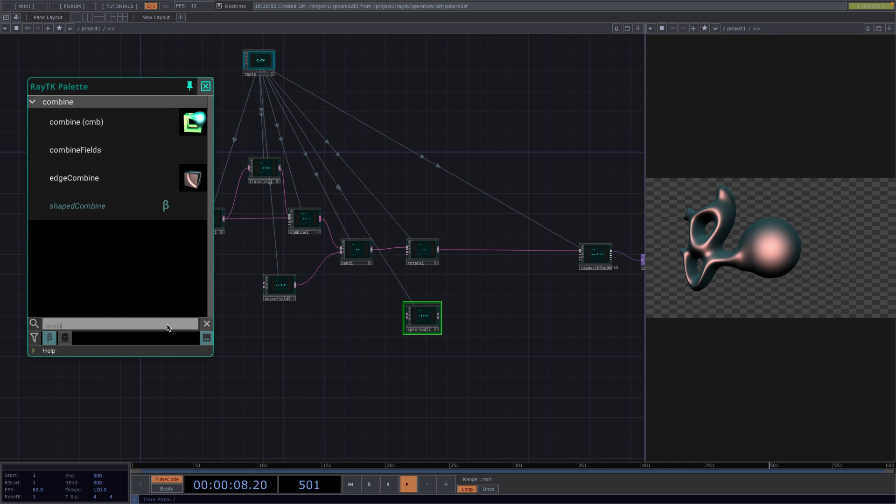
Step: Add combine2 fed by rotate1 and sphereSdf2, outputting to the raymarch render
{"action": "mouse_move", "coordinate": [122, 124]}
{"action": "left_mouse_down"}
{"action": "mouse_move", "coordinate": [322, 248]}
{"action": "mouse_move", "coordinate": [488, 290]}
{"action": "left_mouse_up"}
{"action": "scroll", "coordinate": [488, 290], "scroll_direction": "up", "scroll_amount": 3}
{"action": "scroll", "coordinate": [488, 291], "scroll_direction": "up", "scroll_amount": 1}
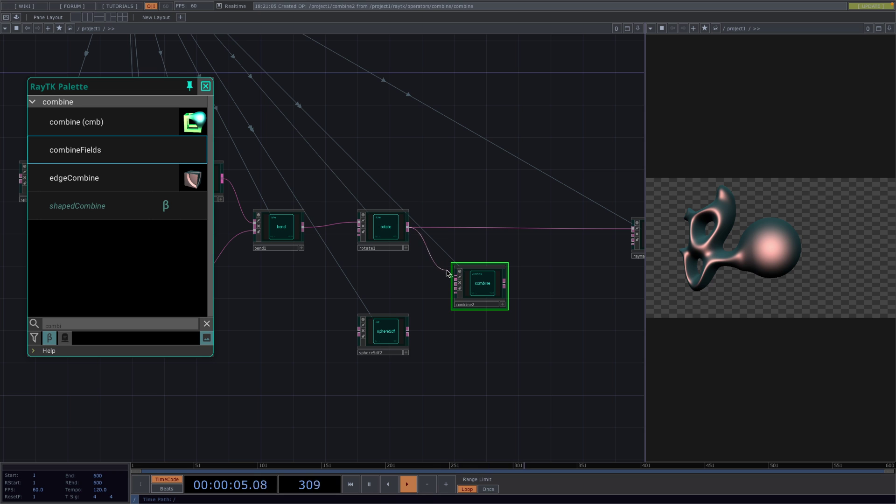
{"action": "left_click", "coordinate": [456, 279]}
{"action": "left_click", "coordinate": [408, 332]}
{"action": "left_click", "coordinate": [456, 281]}
{"action": "left_click", "coordinate": [504, 281]}
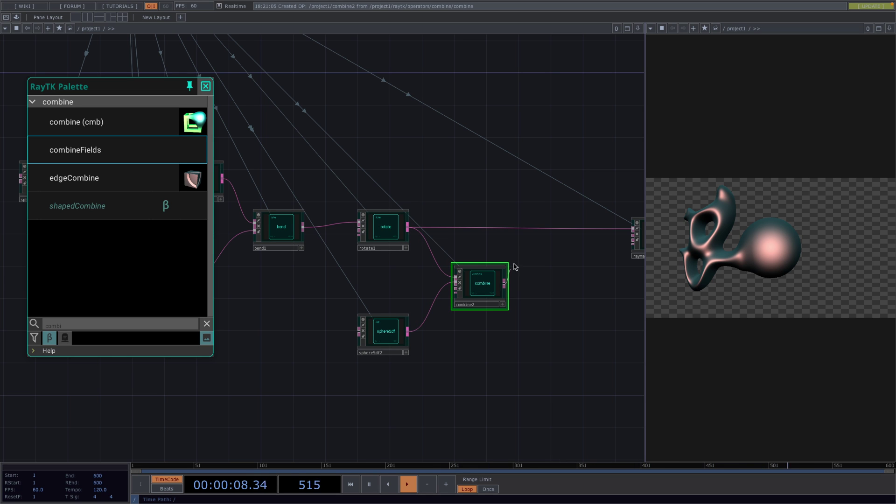
{"action": "left_click", "coordinate": [634, 228]}
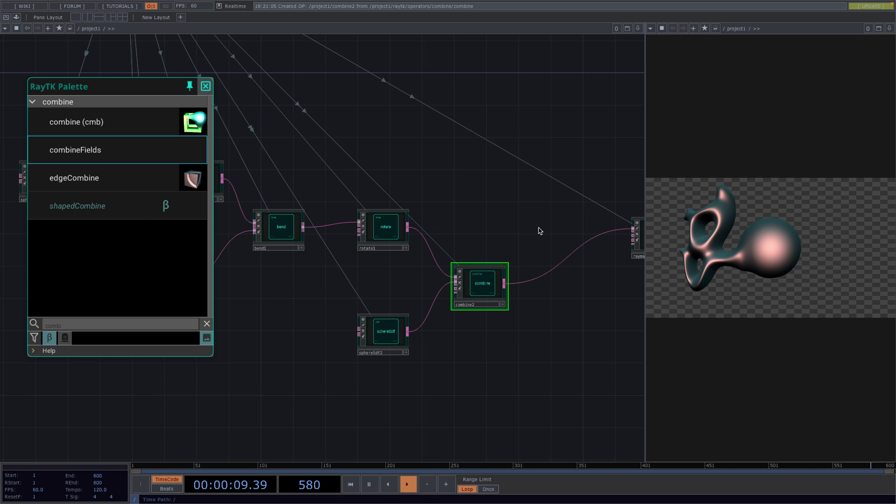
Step: Shift sphereSdf2 along X and set combine2's mode to Stair Union
{"action": "left_click", "coordinate": [388, 338]}
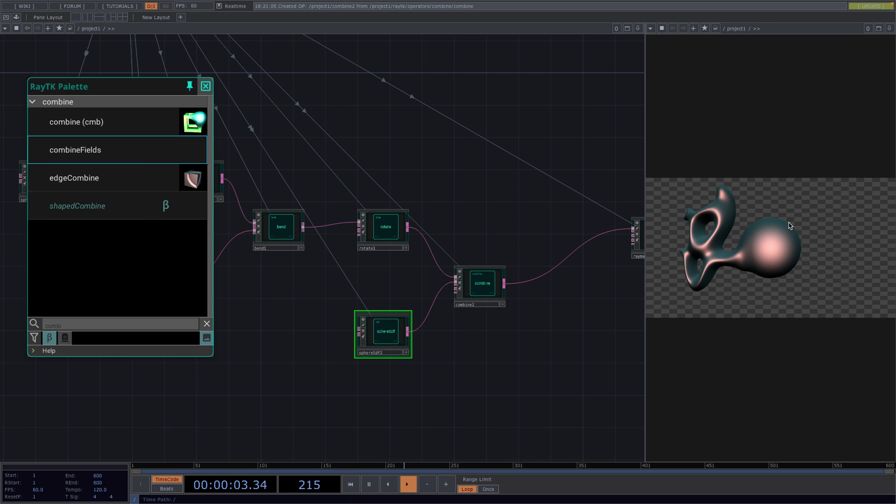
{"action": "key", "text": "p"}
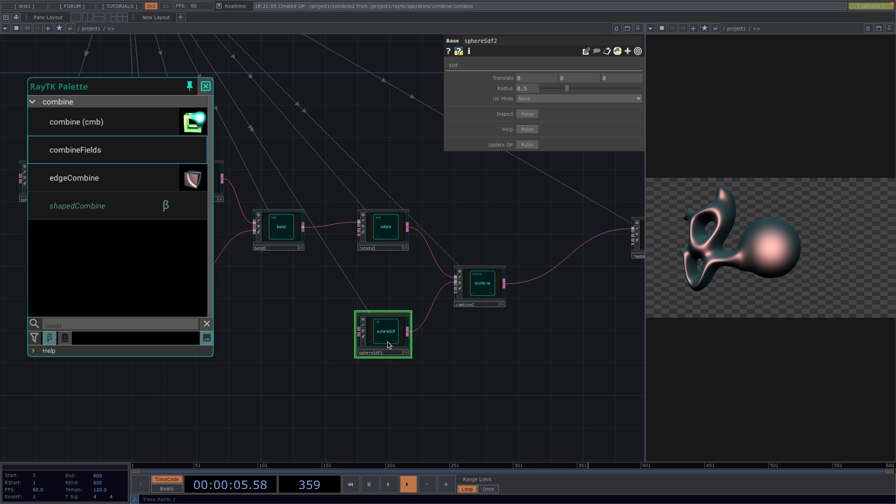
{"action": "mouse_move", "coordinate": [541, 75]}
{"action": "left_mouse_down"}
{"action": "mouse_move", "coordinate": [542, 86]}
{"action": "mouse_move", "coordinate": [543, 70]}
{"action": "left_mouse_up"}
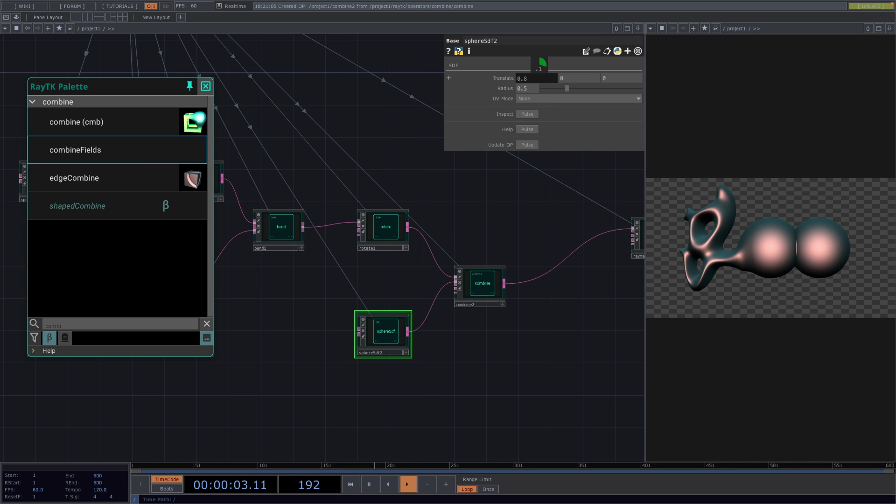
{"action": "left_click", "coordinate": [479, 284]}
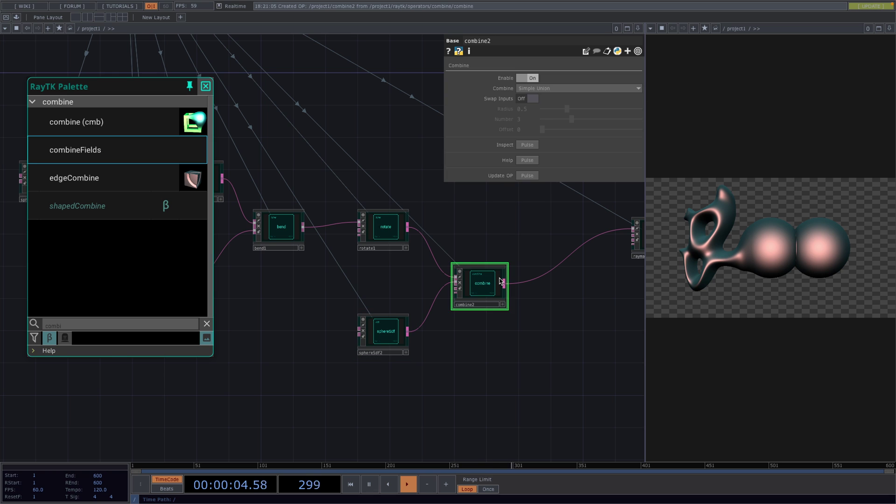
{"action": "left_click", "coordinate": [536, 92]}
{"action": "left_click", "coordinate": [547, 203]}
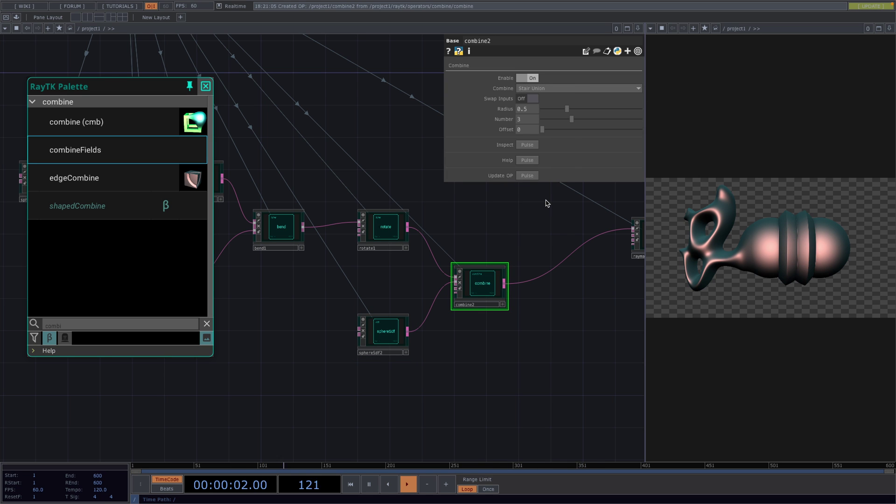
Step: Give sphereSdf2 radius 0.748 and Translate X 1.11, and set stair Number to 6.9
{"action": "left_click", "coordinate": [386, 333]}
{"action": "left_click_drag", "start_coordinate": [572, 90], "coordinate": [580, 89]}
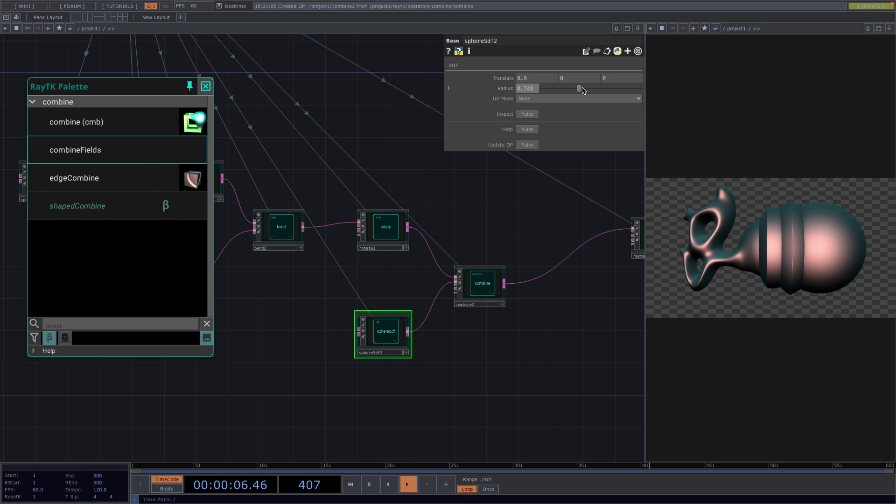
{"action": "middle_click", "coordinate": [543, 89]}
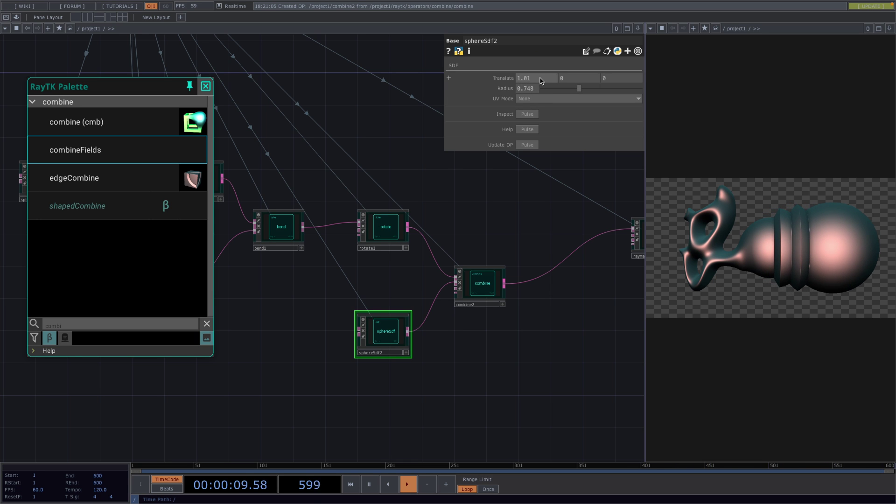
{"action": "mouse_move", "coordinate": [541, 81]}
{"action": "left_mouse_down"}
{"action": "mouse_move", "coordinate": [540, 59]}
{"action": "mouse_move", "coordinate": [544, 174]}
{"action": "left_mouse_up"}
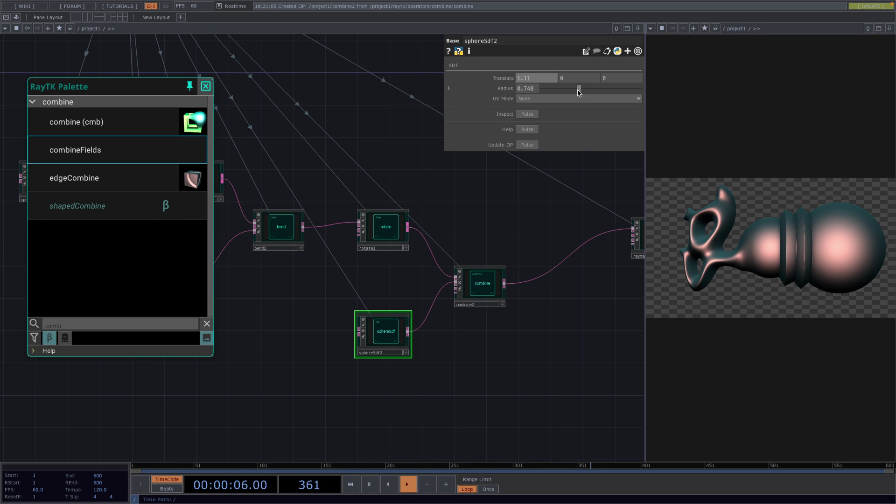
{"action": "left_click", "coordinate": [490, 272]}
{"action": "left_click_drag", "start_coordinate": [571, 123], "coordinate": [617, 122]}
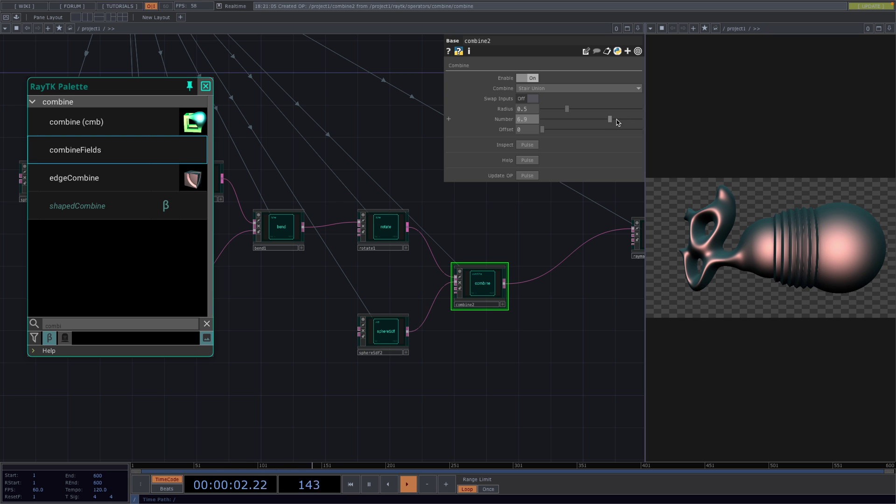
{"action": "left_click_drag", "start_coordinate": [553, 355], "coordinate": [462, 372]}
Step: Insert transform2 before null1 with Comp Over Background Color on, and place combine2
{"action": "left_click_drag", "start_coordinate": [436, 287], "coordinate": [515, 263]}
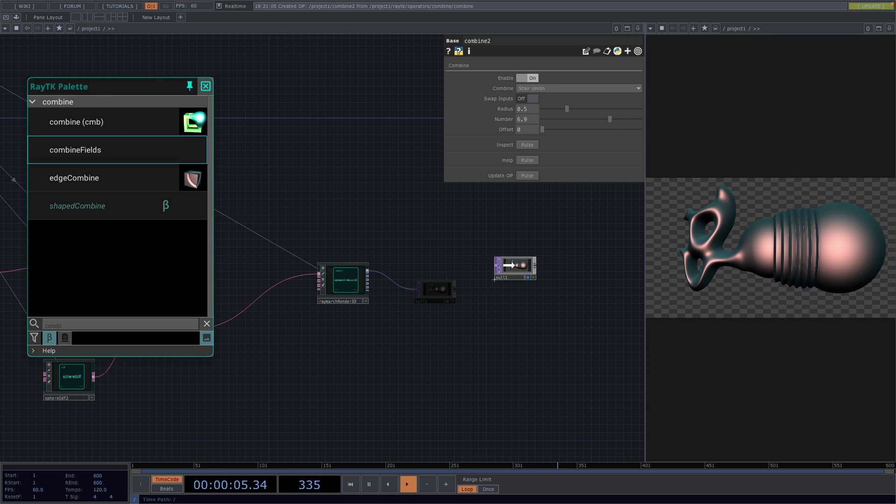
{"action": "right_click", "coordinate": [450, 269]}
{"action": "left_click", "coordinate": [463, 263]}
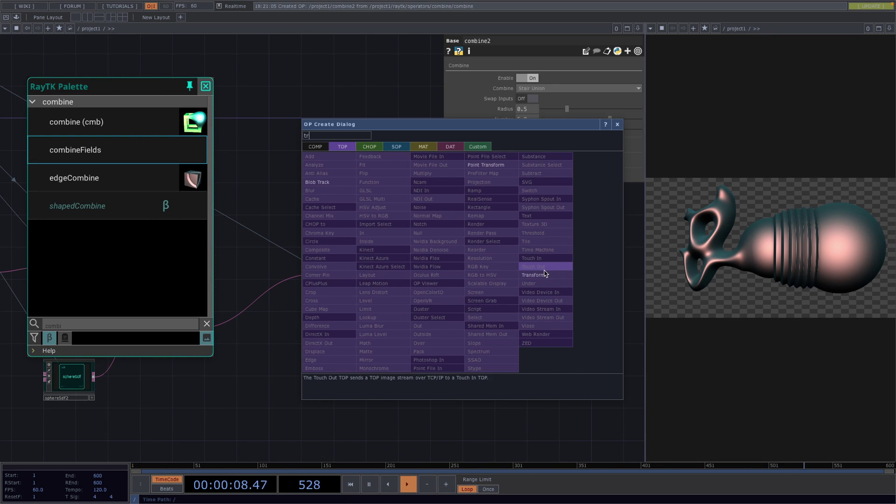
{"action": "left_click", "coordinate": [533, 274]}
{"action": "left_click", "coordinate": [456, 275]}
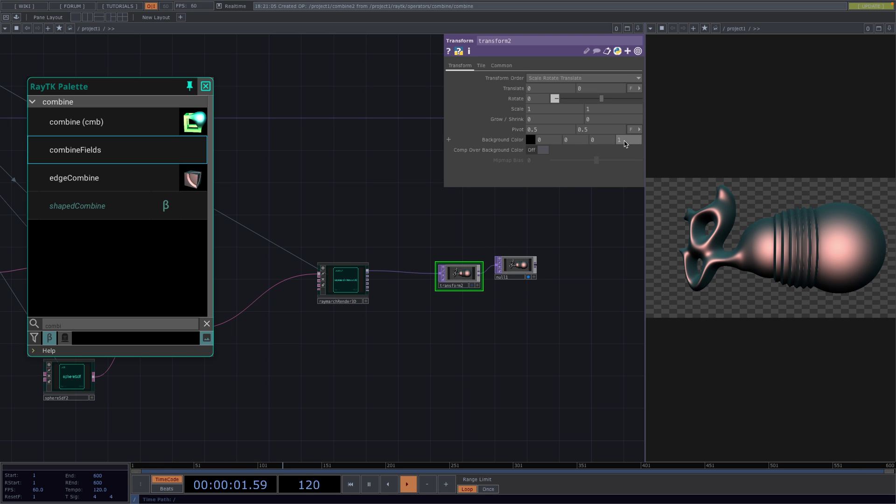
{"action": "left_click", "coordinate": [537, 151]}
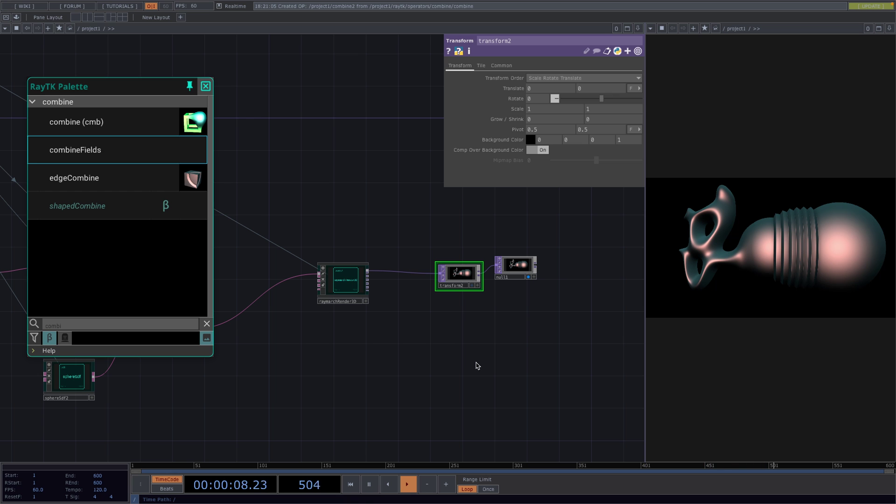
{"action": "scroll", "coordinate": [476, 364], "scroll_direction": "down", "scroll_amount": 2}
{"action": "scroll", "coordinate": [511, 361], "scroll_direction": "down", "scroll_amount": 2}
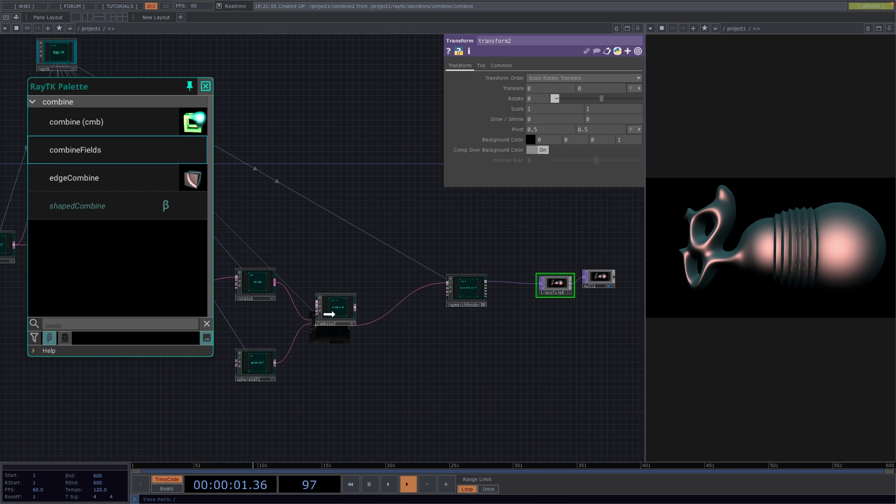
{"action": "left_click", "coordinate": [329, 308]}
{"action": "left_click_drag", "start_coordinate": [390, 342], "coordinate": [415, 343]}
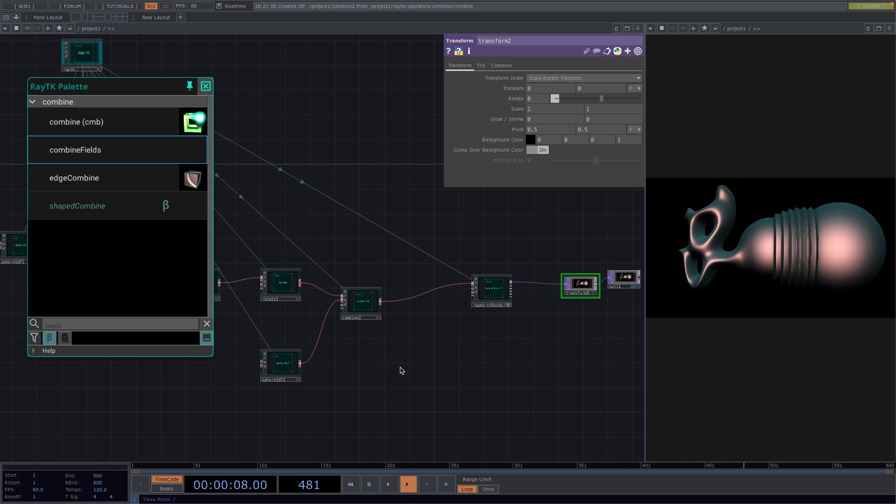
Step: Add basicMat1 from the palette and wire it between combine2 and the raymarch render
{"action": "left_click", "coordinate": [108, 325]}
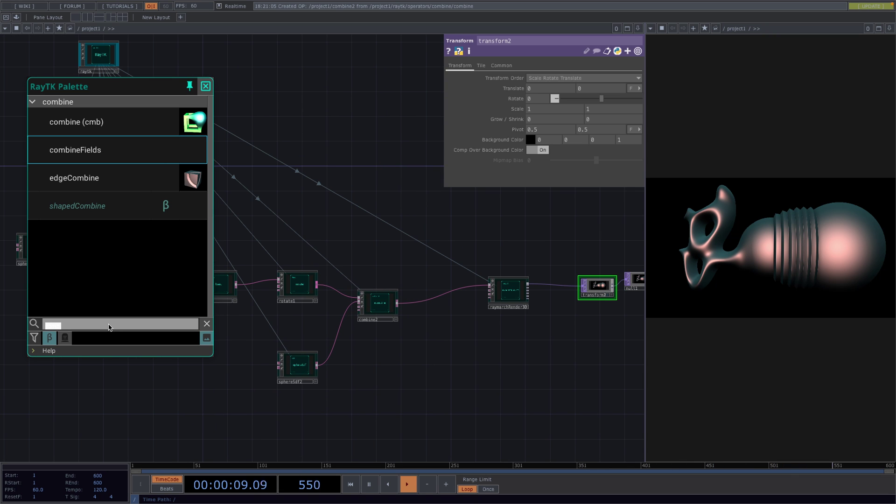
{"action": "type", "text": "b"}
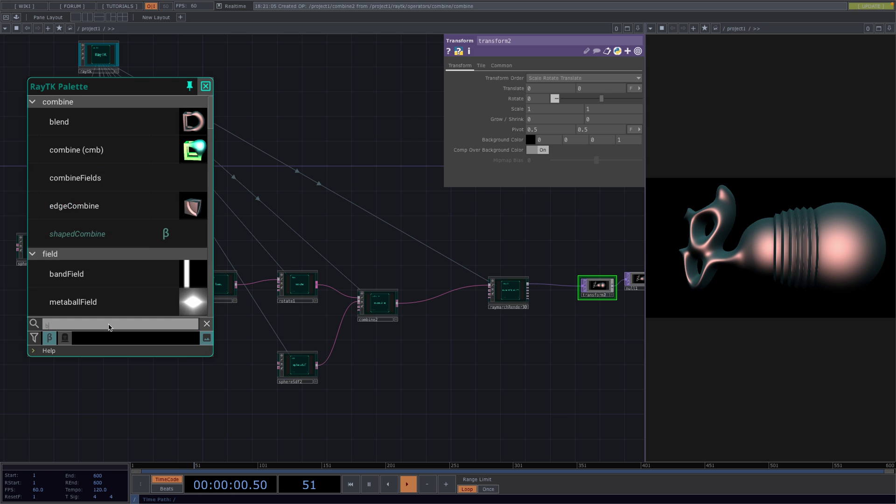
{"action": "type", "text": "asic"}
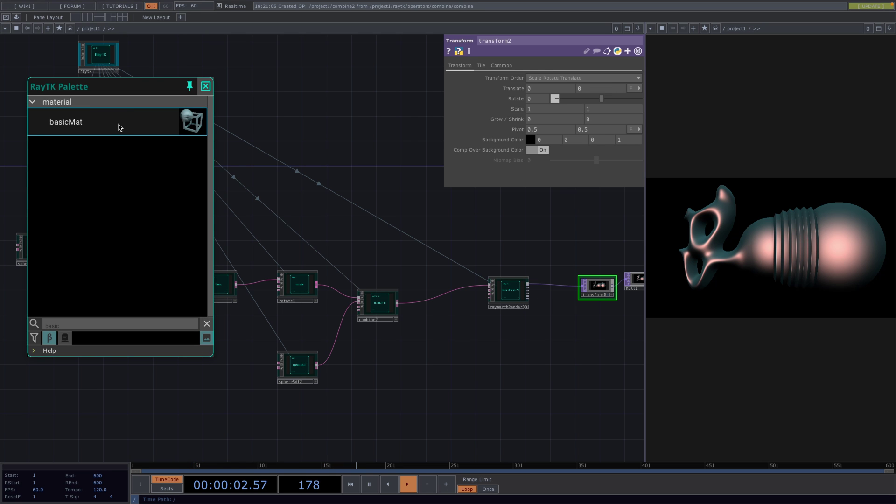
{"action": "left_click", "coordinate": [120, 127]}
{"action": "left_click_drag", "start_coordinate": [366, 233], "coordinate": [429, 327]}
{"action": "left_click_drag", "start_coordinate": [480, 338], "coordinate": [480, 277]}
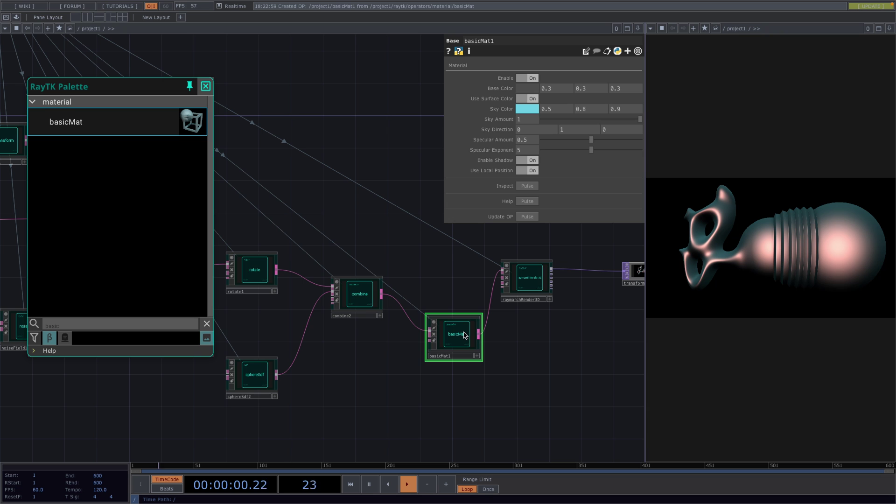
{"action": "left_click_drag", "start_coordinate": [468, 334], "coordinate": [450, 303]}
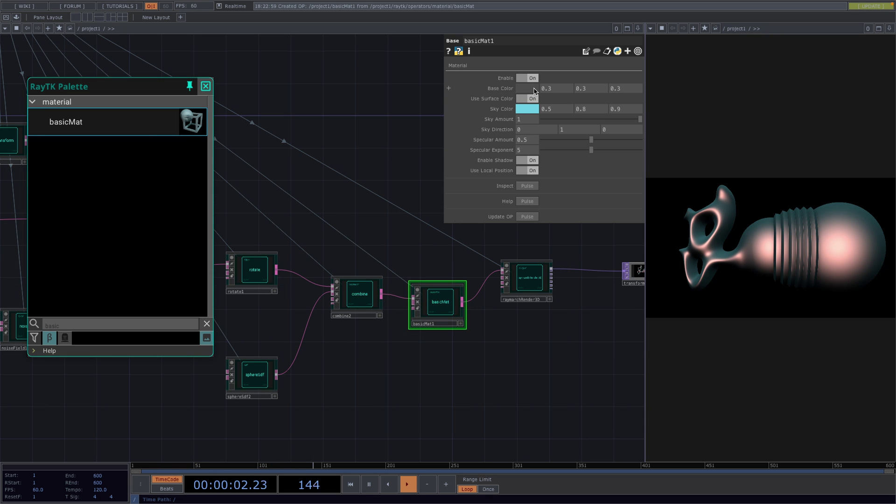
Step: Set basicMat1's Base Color to a dark green
{"action": "left_click", "coordinate": [527, 88]}
{"action": "mouse_move", "coordinate": [545, 111]}
{"action": "left_mouse_down"}
{"action": "mouse_move", "coordinate": [565, 110]}
{"action": "mouse_move", "coordinate": [528, 117]}
{"action": "mouse_move", "coordinate": [538, 102]}
{"action": "mouse_move", "coordinate": [523, 105]}
{"action": "left_mouse_up"}
{"action": "left_click", "coordinate": [538, 89]}
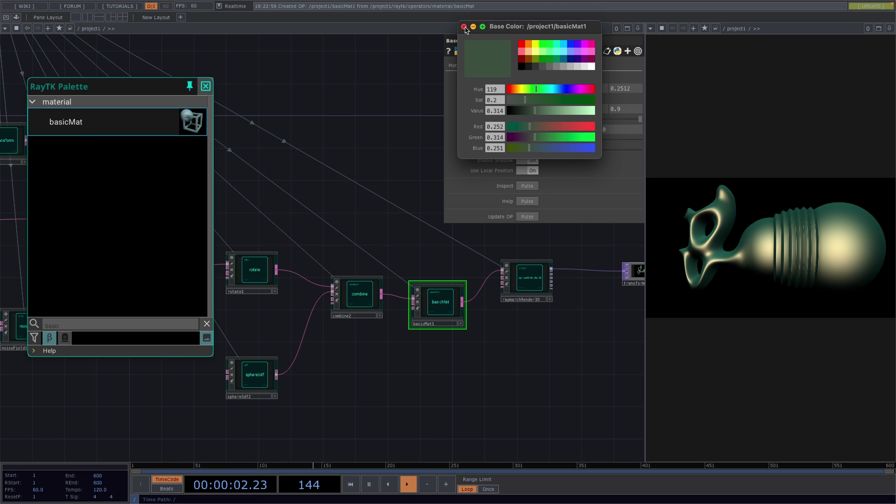
{"action": "left_click", "coordinate": [464, 29]}
Step: Set basicMat1's Sky Color to a saturated blue
{"action": "left_click", "coordinate": [526, 110]}
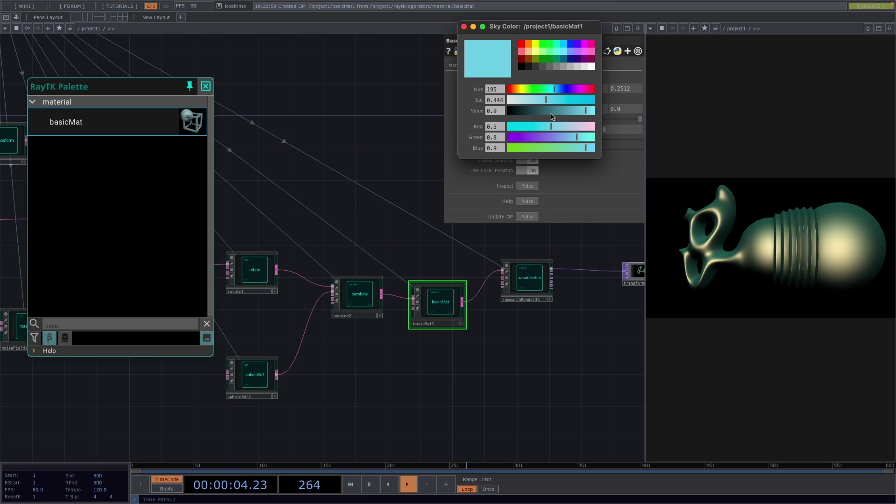
{"action": "left_click_drag", "start_coordinate": [561, 102], "coordinate": [622, 95]}
{"action": "left_click_drag", "start_coordinate": [574, 90], "coordinate": [557, 91]}
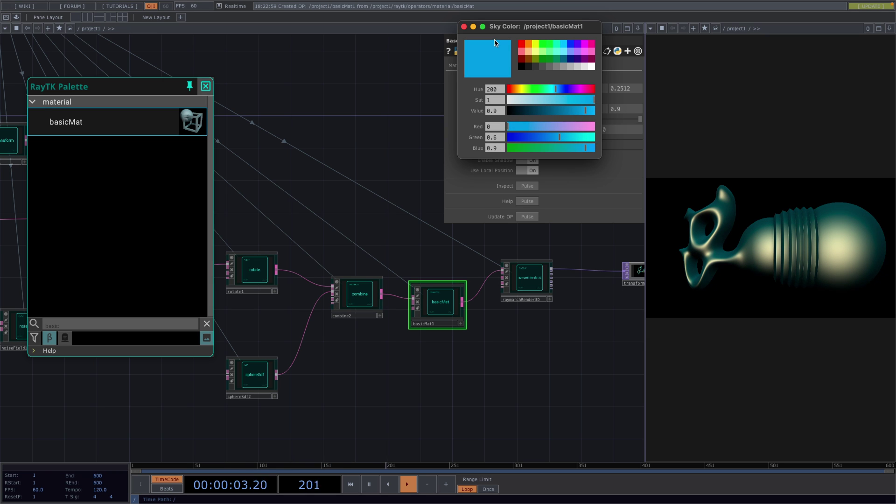
{"action": "left_click", "coordinate": [463, 27]}
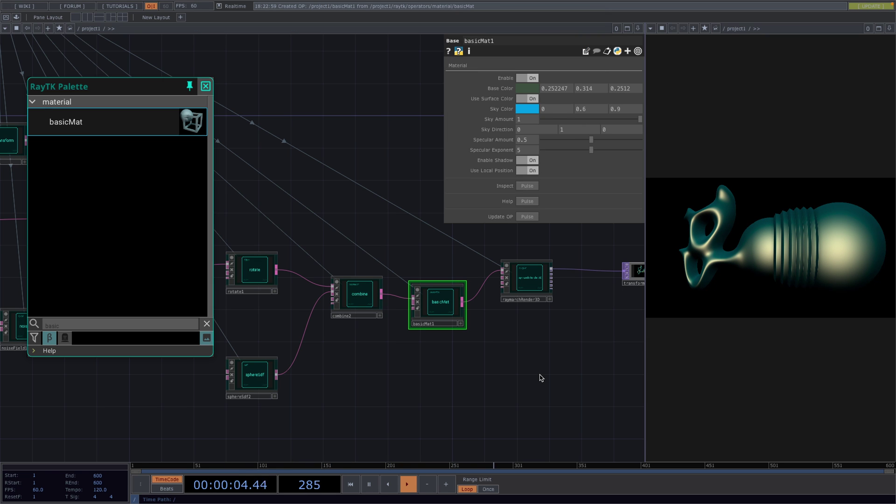
Step: Set combine2's stair Offset to a time-based absTime.seconds expression
{"action": "left_click", "coordinate": [360, 300]}
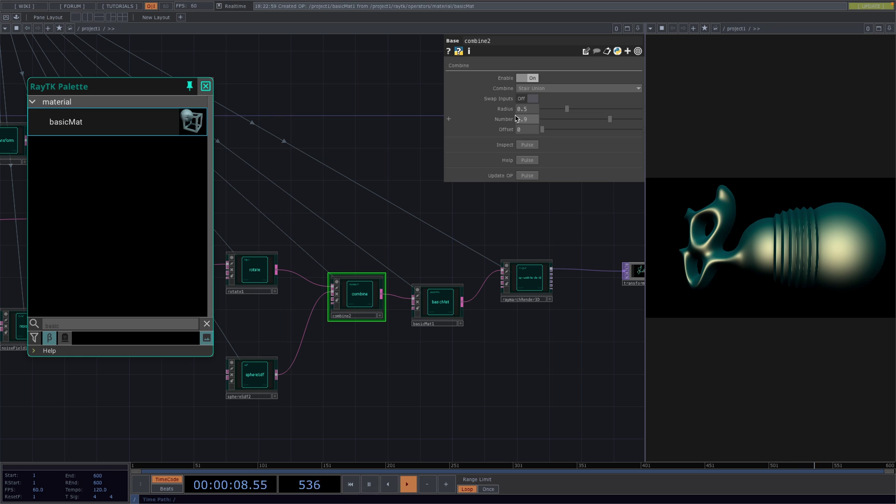
{"action": "left_click_drag", "start_coordinate": [542, 132], "coordinate": [636, 136]}
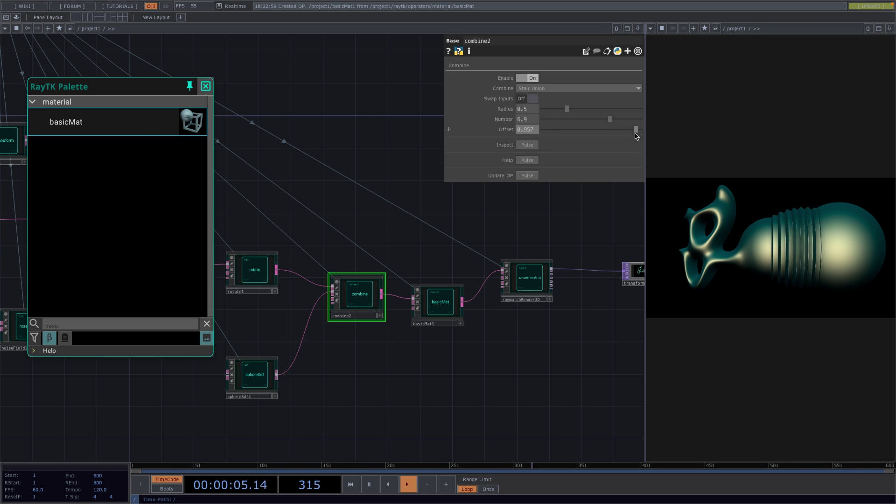
{"action": "left_click", "coordinate": [526, 130]}
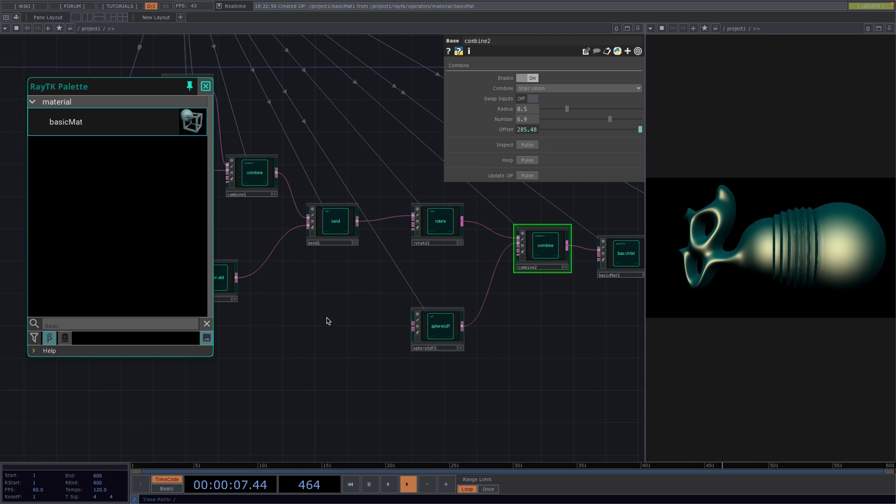
Step: Tweak noiseField1's Z values, raise Amplitude to 1.277, and set Translate X to absTime.seconds
{"action": "left_click", "coordinate": [286, 283]}
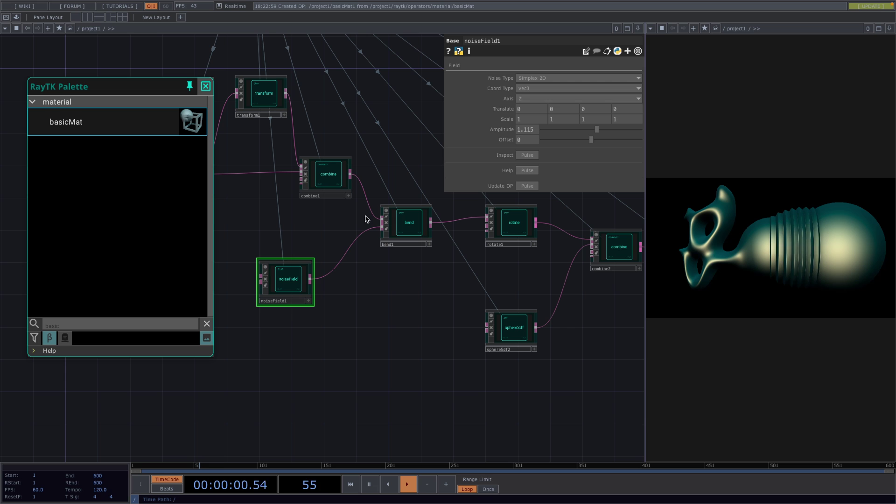
{"action": "left_click_drag", "start_coordinate": [603, 109], "coordinate": [602, 94]}
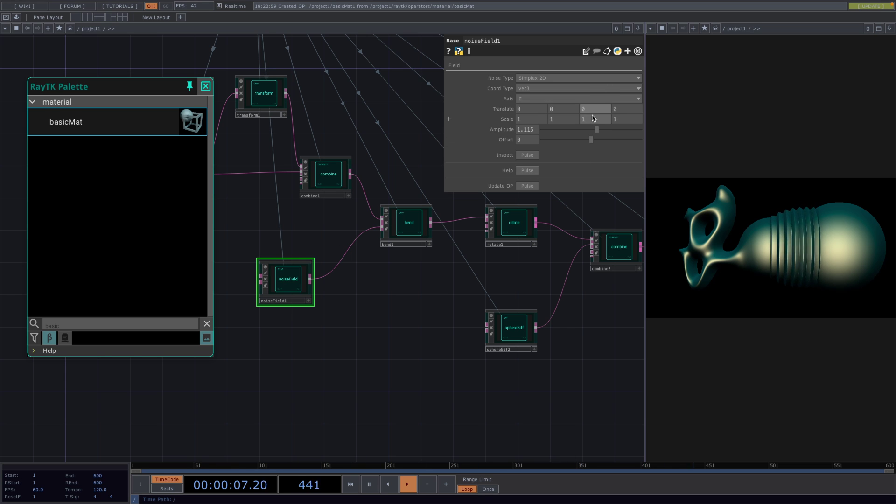
{"action": "left_click_drag", "start_coordinate": [595, 119], "coordinate": [593, 107]}
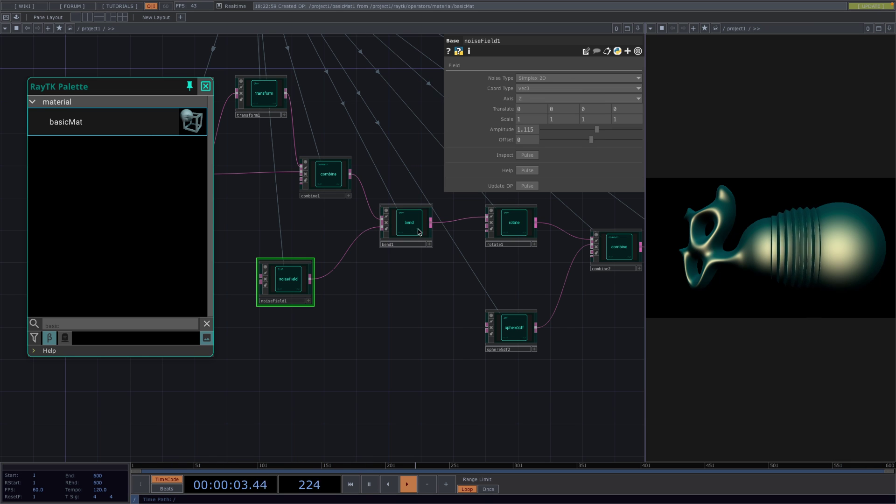
{"action": "left_click_drag", "start_coordinate": [597, 130], "coordinate": [611, 133]}
{"action": "mouse_move", "coordinate": [527, 108]}
{"action": "left_mouse_down"}
{"action": "mouse_move", "coordinate": [529, 91]}
{"action": "mouse_move", "coordinate": [529, 110]}
{"action": "left_mouse_up"}
{"action": "type", "text": "absTime"}
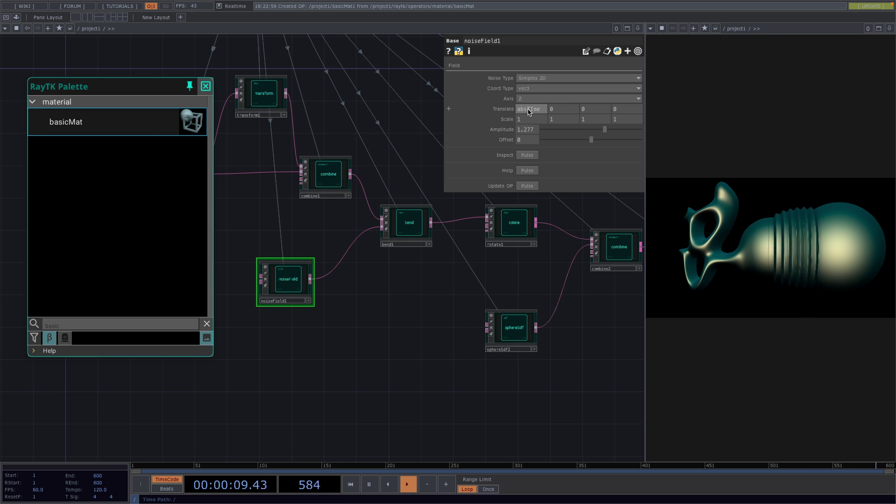
{"action": "type", "text": ".seconds"}
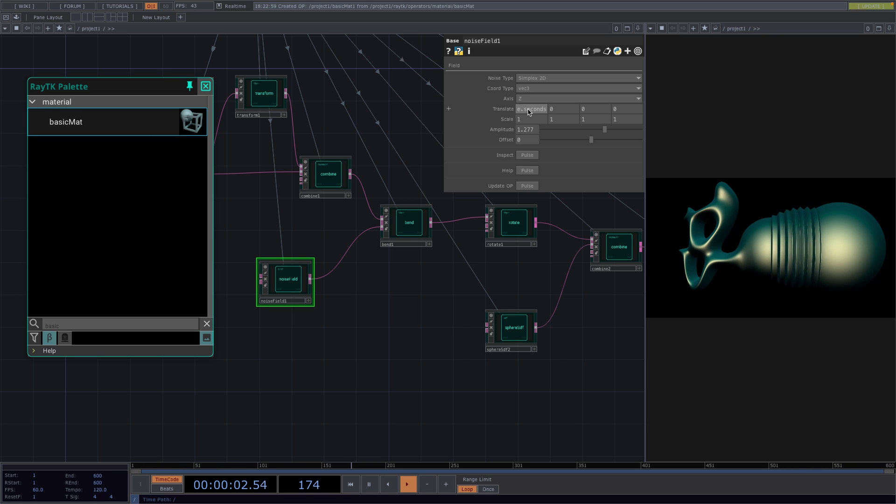
{"action": "key", "text": "Return"}
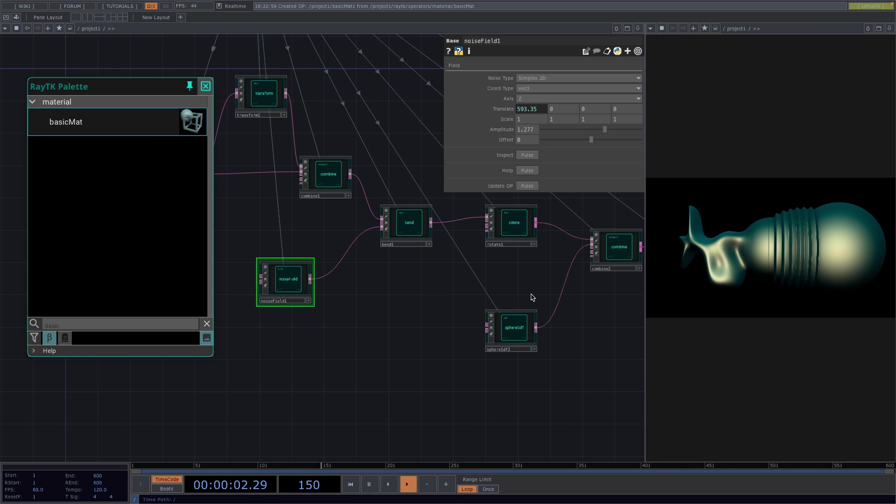
{"action": "scroll", "coordinate": [430, 329], "scroll_direction": "down", "scroll_amount": 1}
Step: Hide noiseField1's parameters and frame all nodes with H
{"action": "key", "text": "p"}
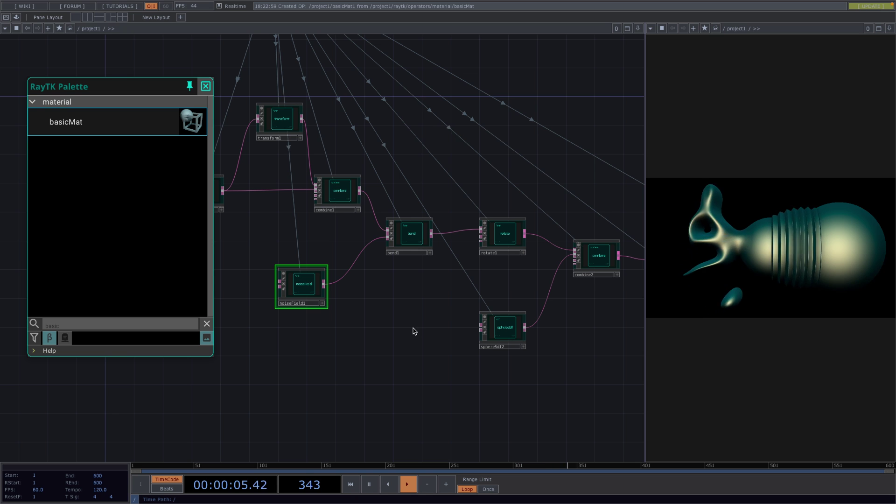
{"action": "key", "text": "h"}
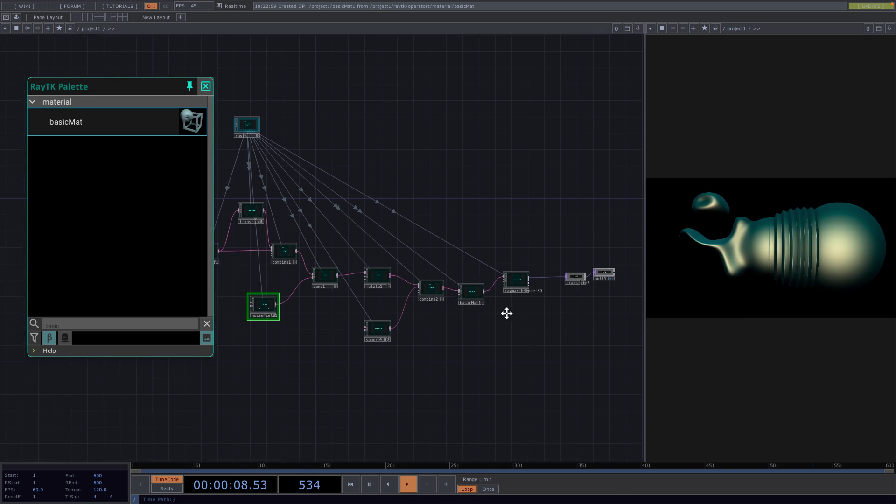